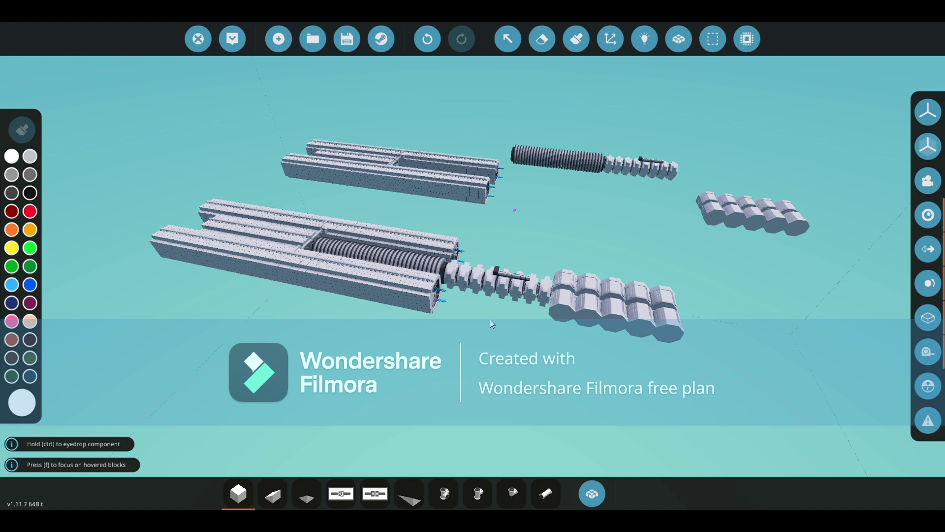
# - Examine the assembled machine and the separated copies of its sections from the sides and from behind
pyautogui.press('w')
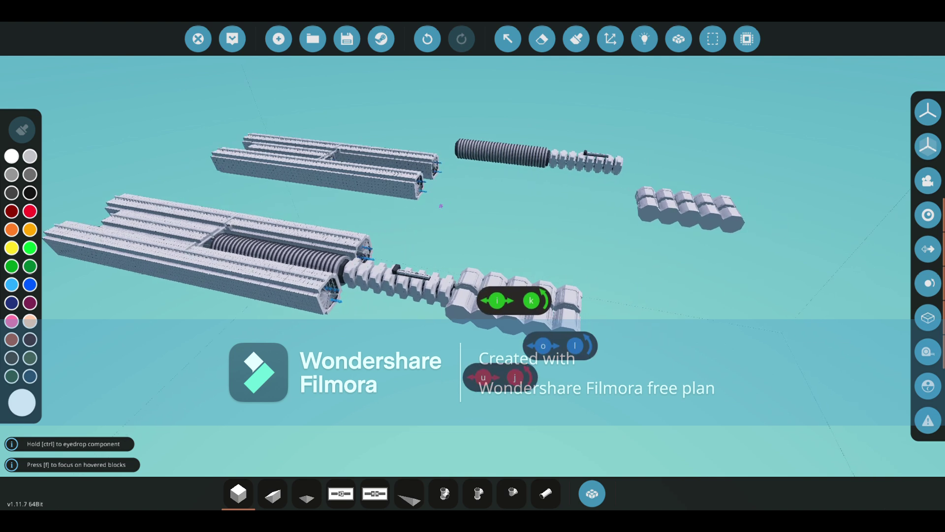
pyautogui.press('w')
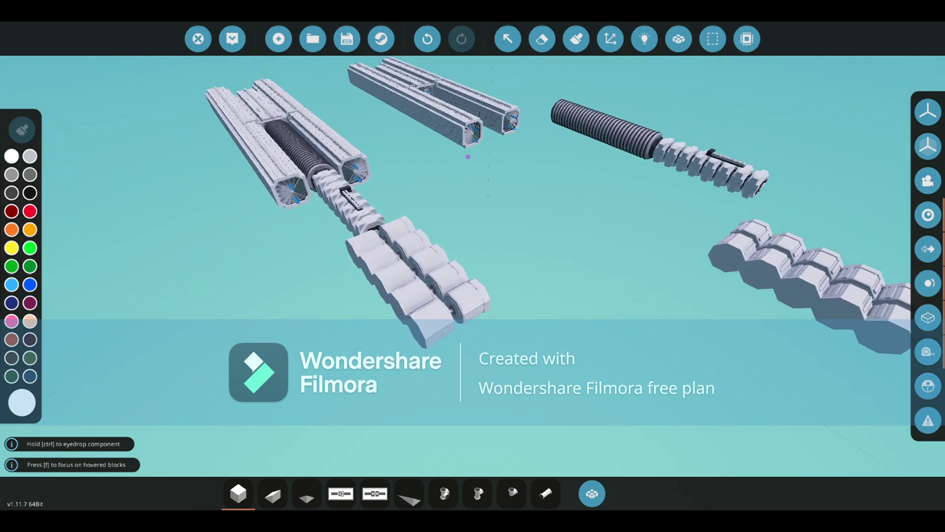
pyautogui.press('w')
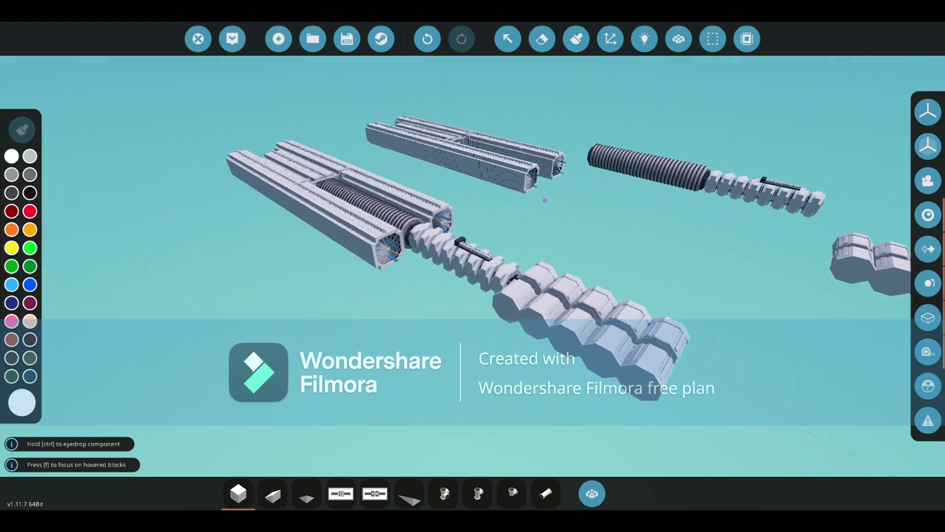
pyautogui.press('w')
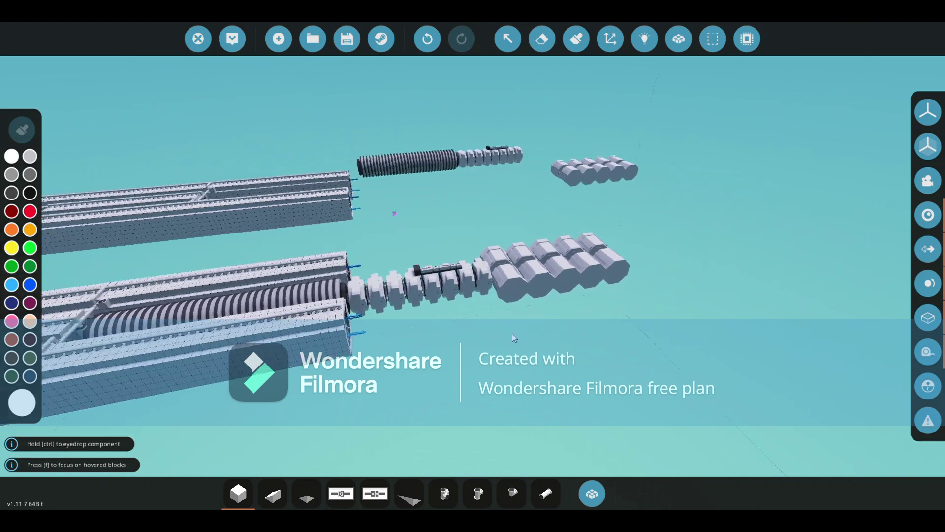
pyautogui.press('s')
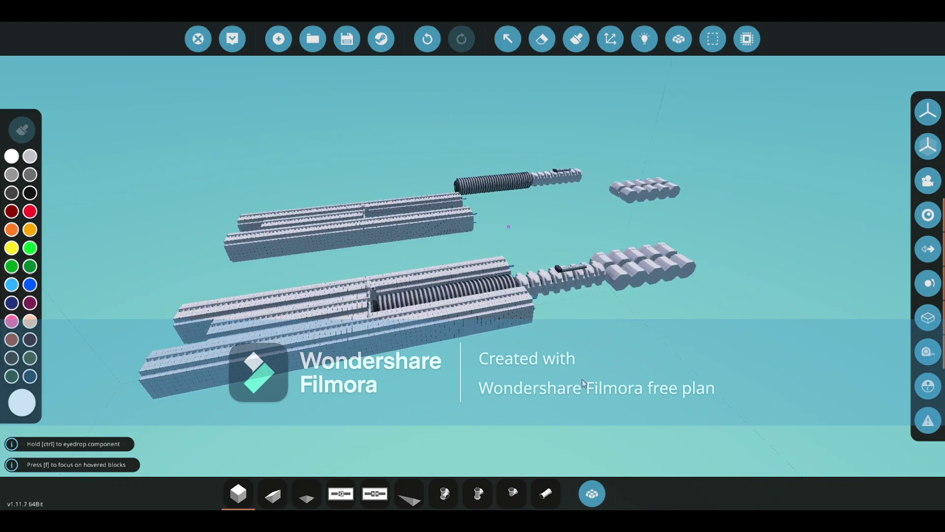
pyautogui.press('a')
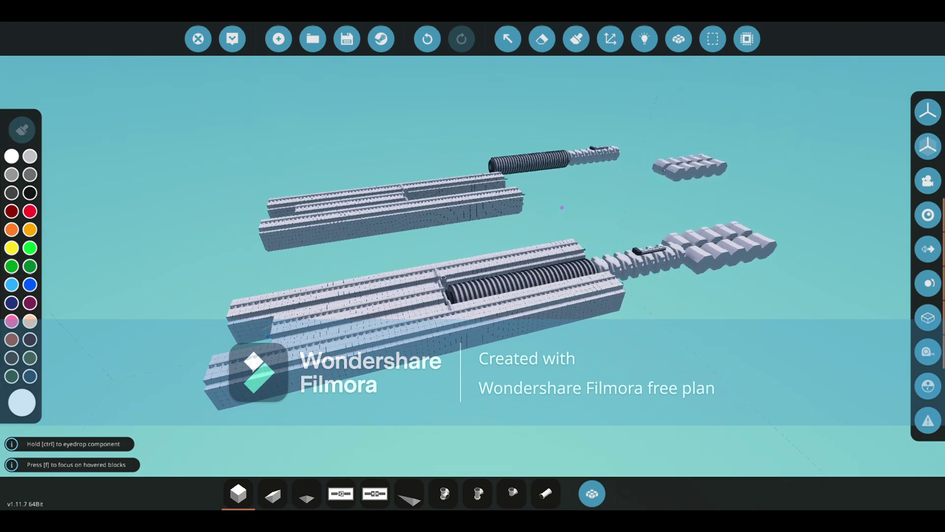
pyautogui.press('w')
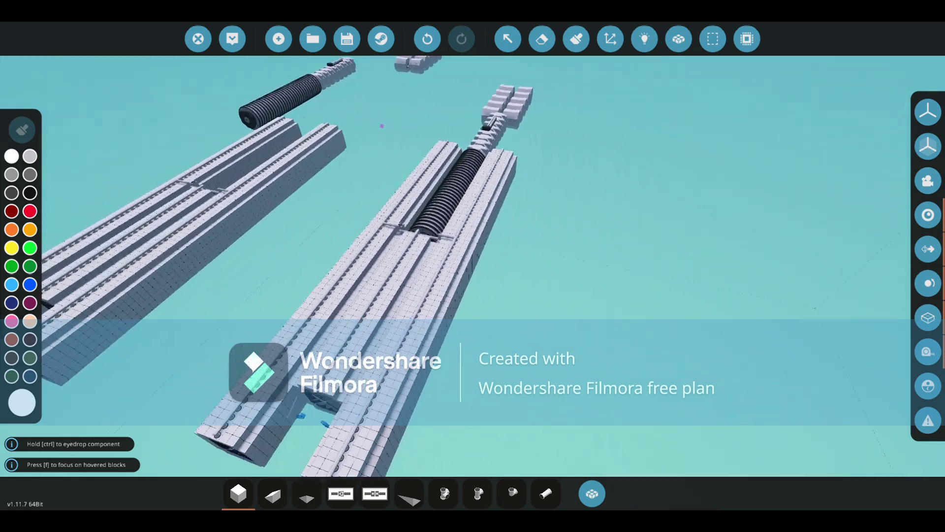
pyautogui.press('s')
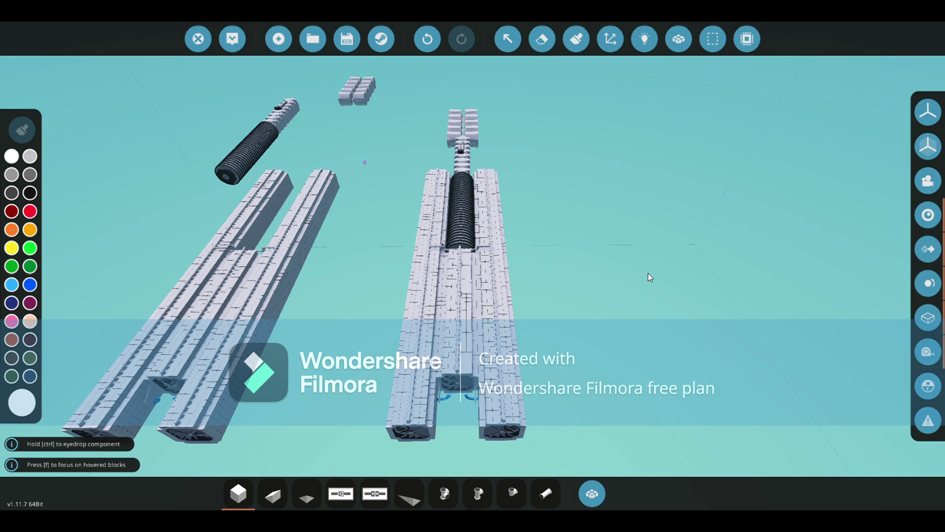
pyautogui.press('w')
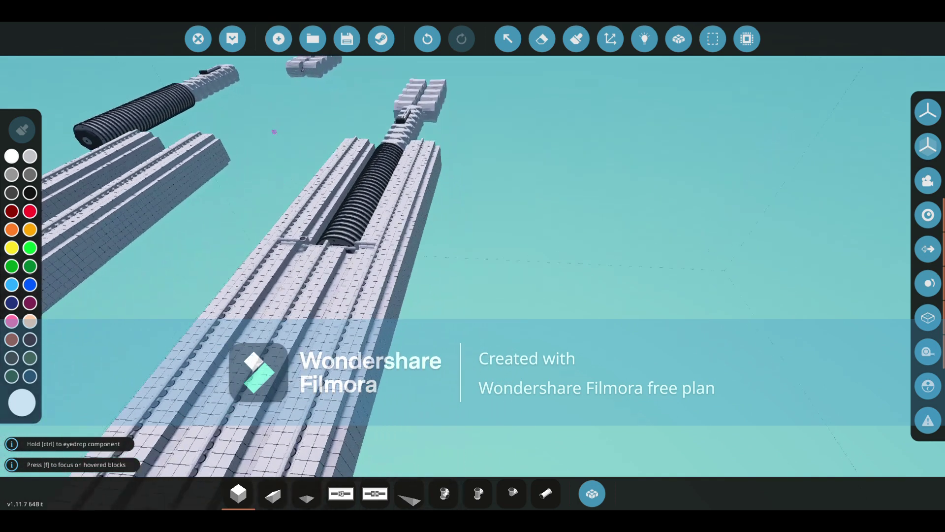
# - Inspect the assembled machine up close along its block housing, ribbed cylinder and segmented section
pyautogui.press('e')
pyautogui.press('d')
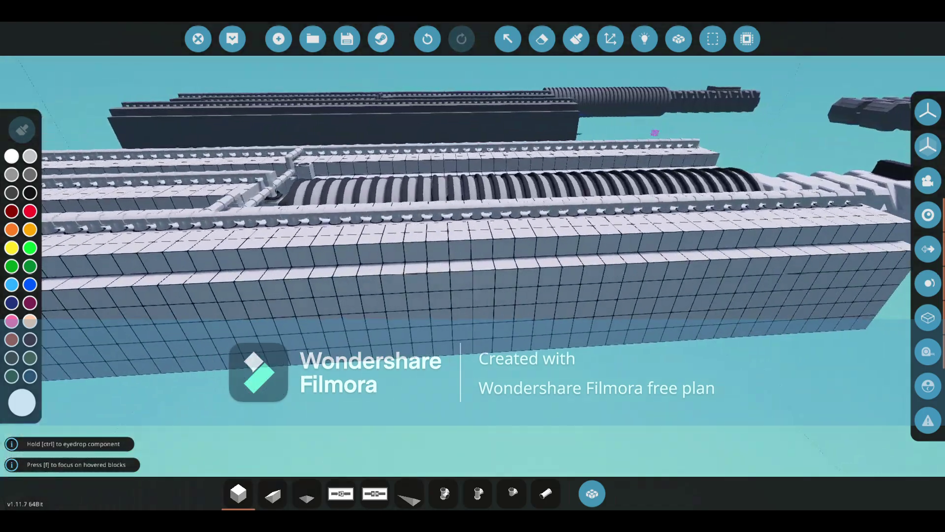
pyautogui.press('s')
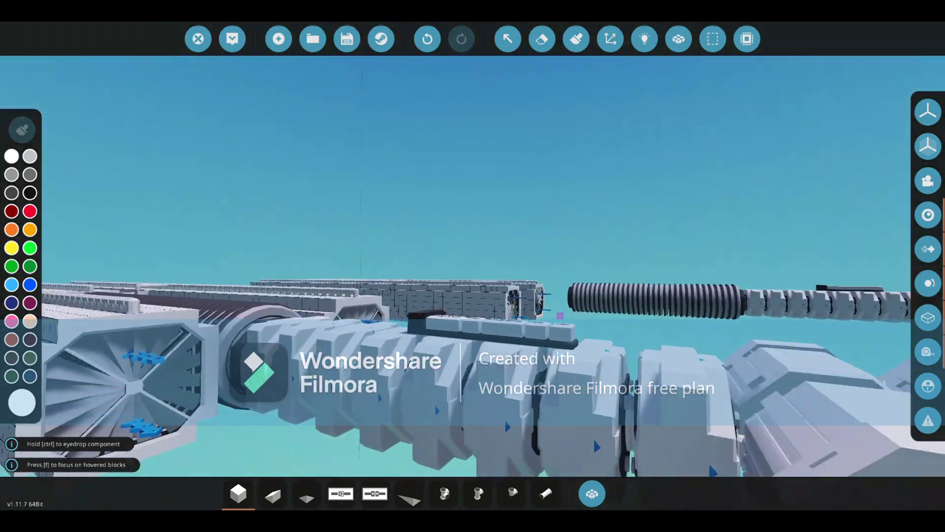
pyautogui.press('w')
pyautogui.press('e')
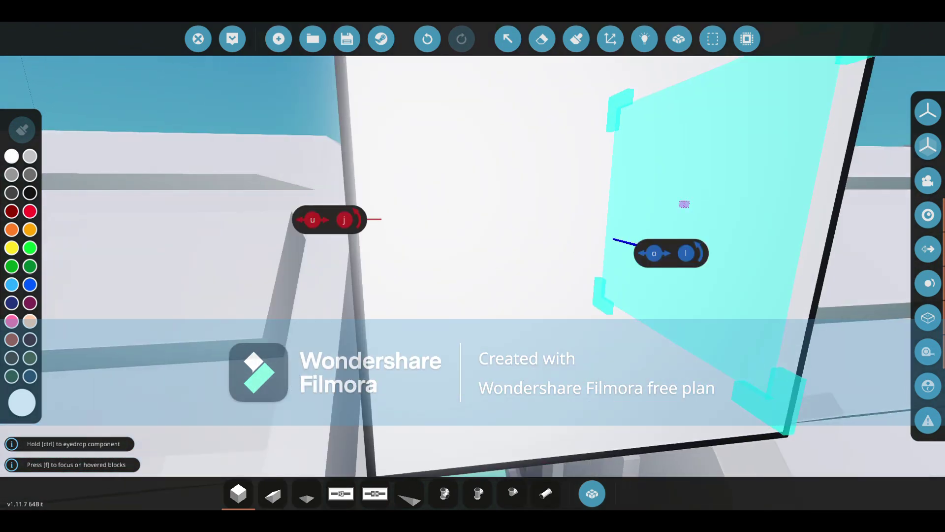
pyautogui.press('s')
pyautogui.press('a')
pyautogui.press('w')
pyautogui.press('s')
pyautogui.press('s')
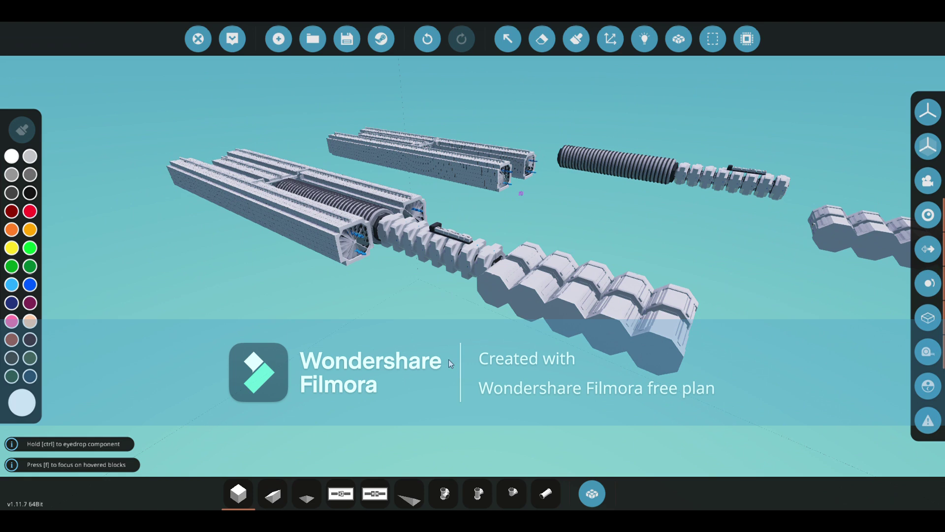
# - Compare the assembled machine with its separated sections: the housing, the ribbed cylinder assembly and the octagonal units
pyautogui.press('w')
pyautogui.press('d')
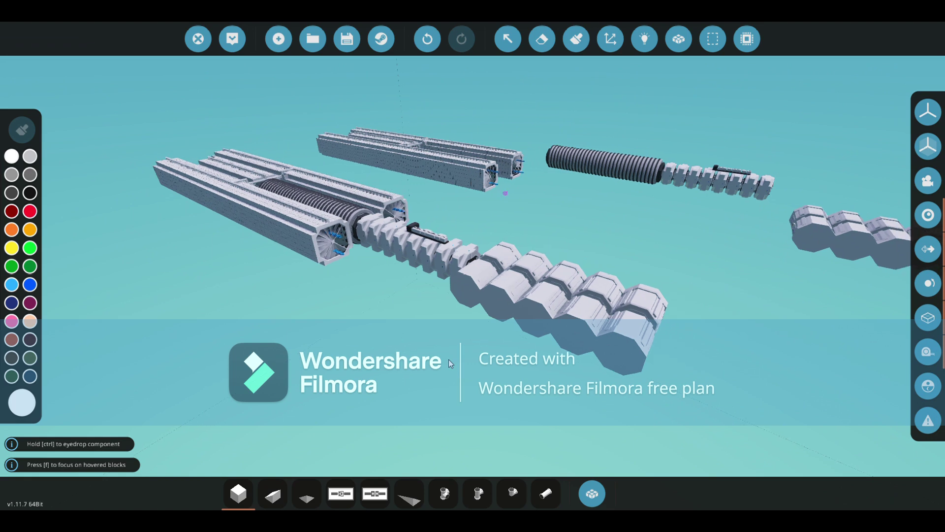
pyautogui.press('a')
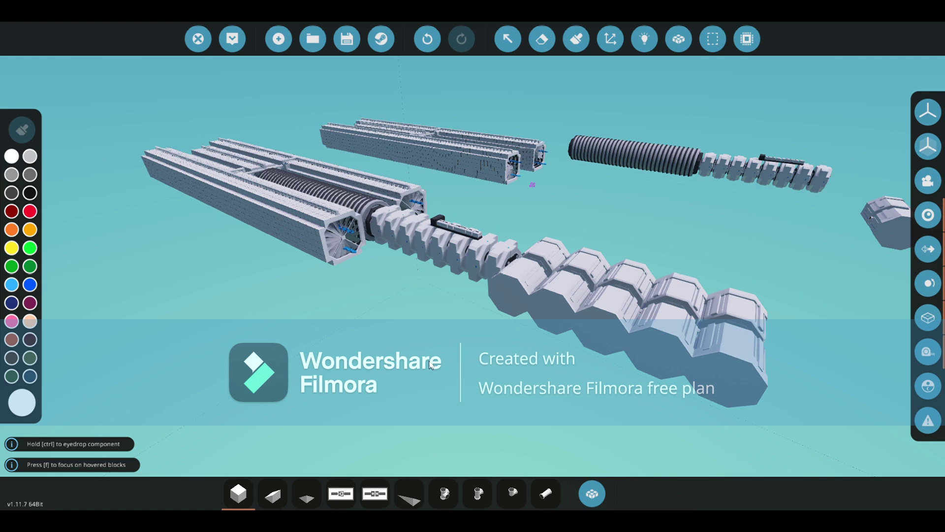
pyautogui.press('d')
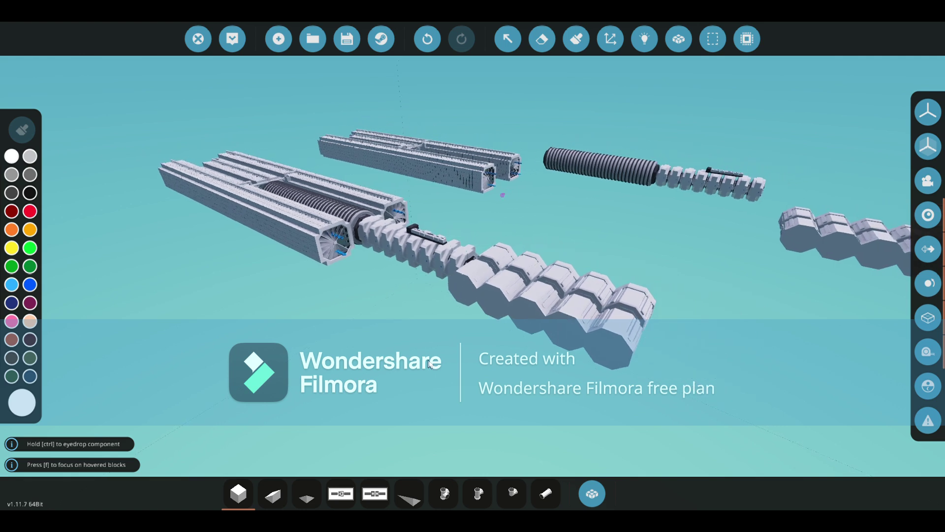
pyautogui.moveTo(472, 267); pyautogui.dragTo(472, 268)
pyautogui.press('d')
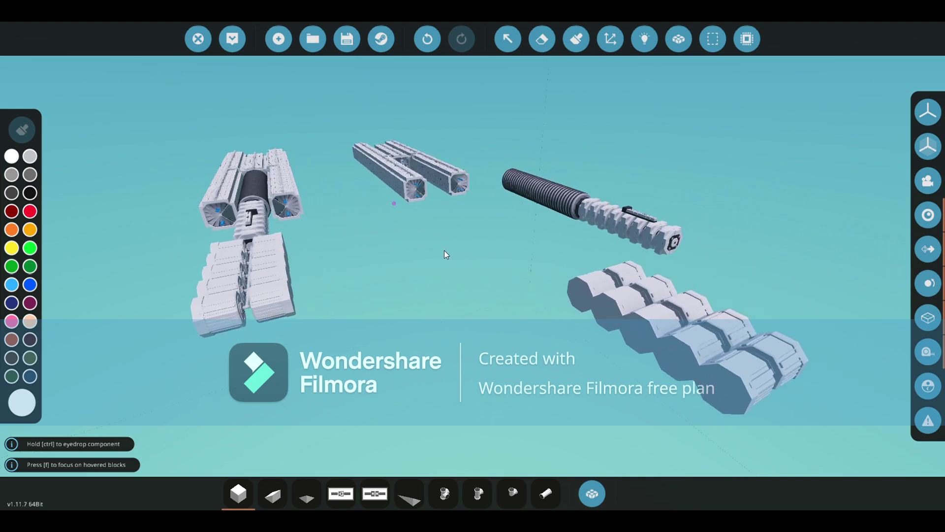
pyautogui.moveTo(444, 250); pyautogui.dragTo(444, 250)
pyautogui.press('s')
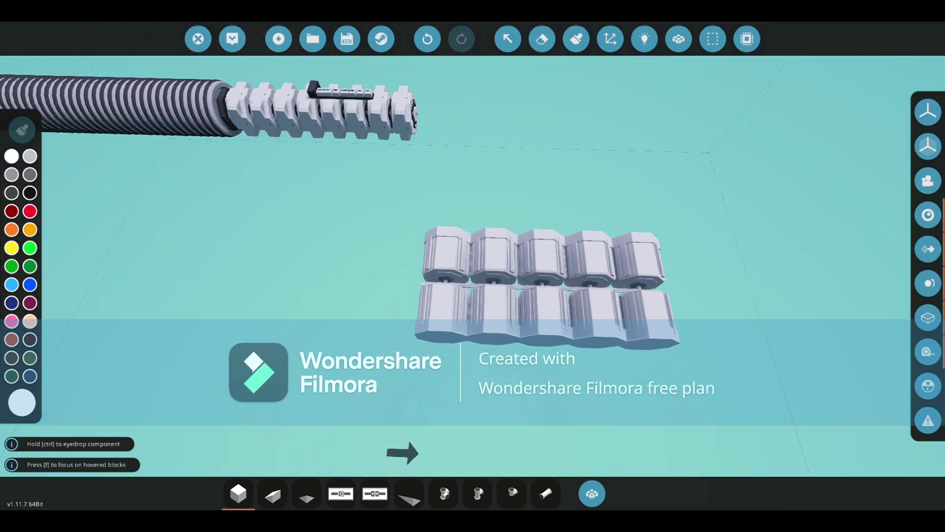
pyautogui.press('s')
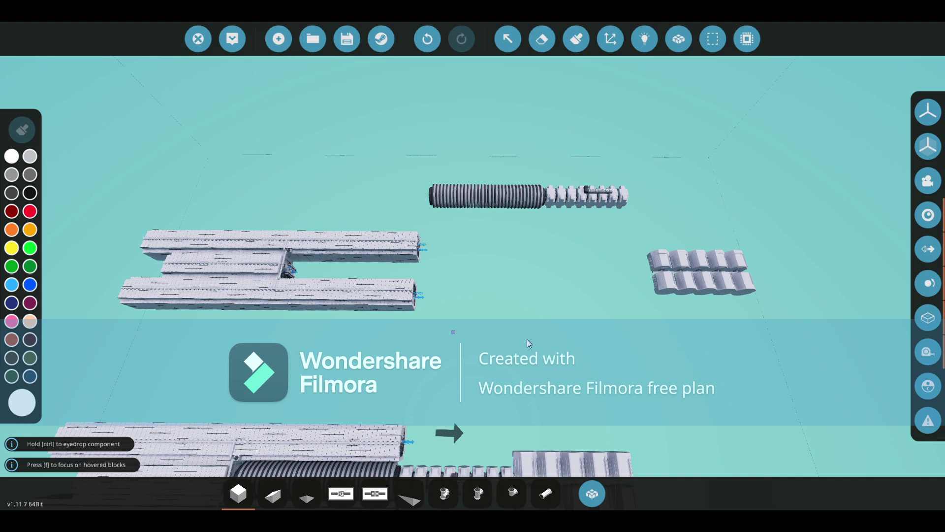
# - Examine the separated double row of octagonal units and the central pipe that connects them
pyautogui.hotkey('ctrl', 'v')
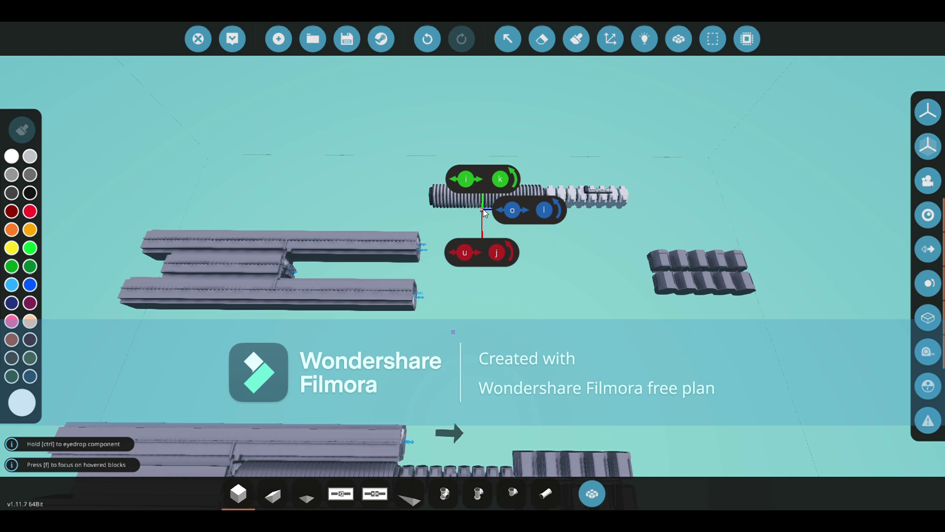
pyautogui.press('w')
pyautogui.press('d')
pyautogui.press('w')
pyautogui.press('d')
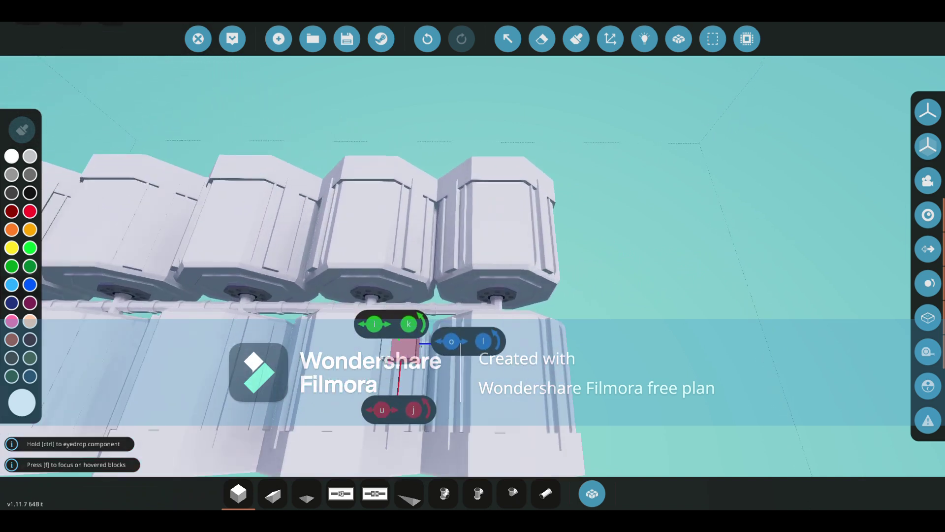
pyautogui.press('s')
pyautogui.press('f')
pyautogui.press('s')
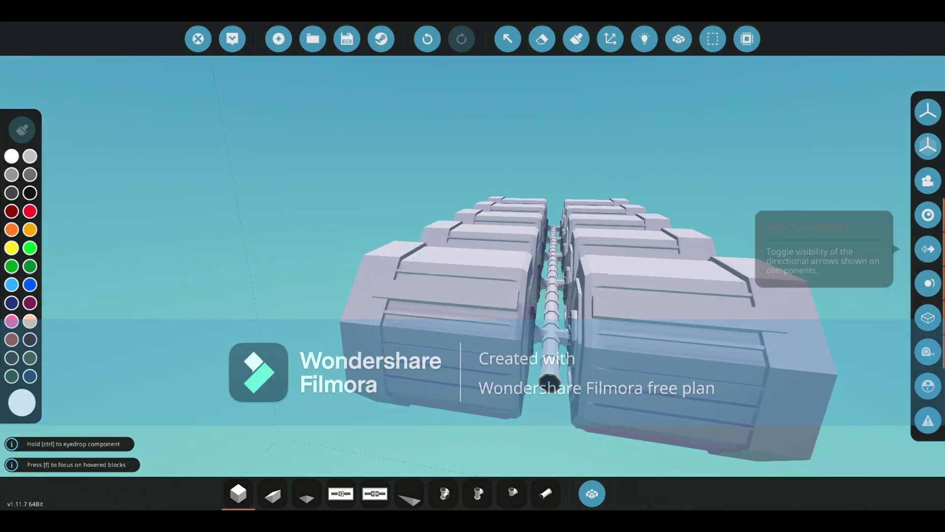
pyautogui.press('w')
pyautogui.press('w')
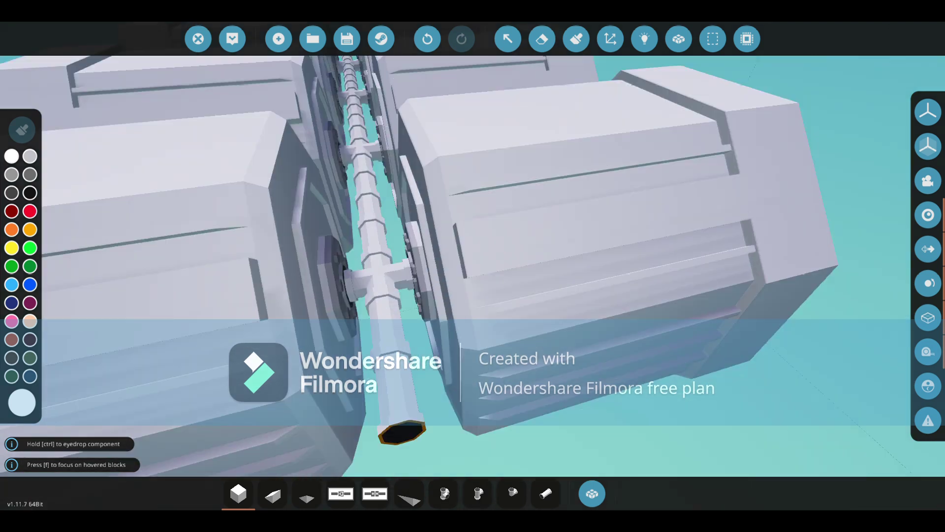
pyautogui.press('s')
pyautogui.press('w')
pyautogui.press('s')
# - Examine the separated ribbed cylinder and its segmented section from the end face along the full length
pyautogui.press('f')
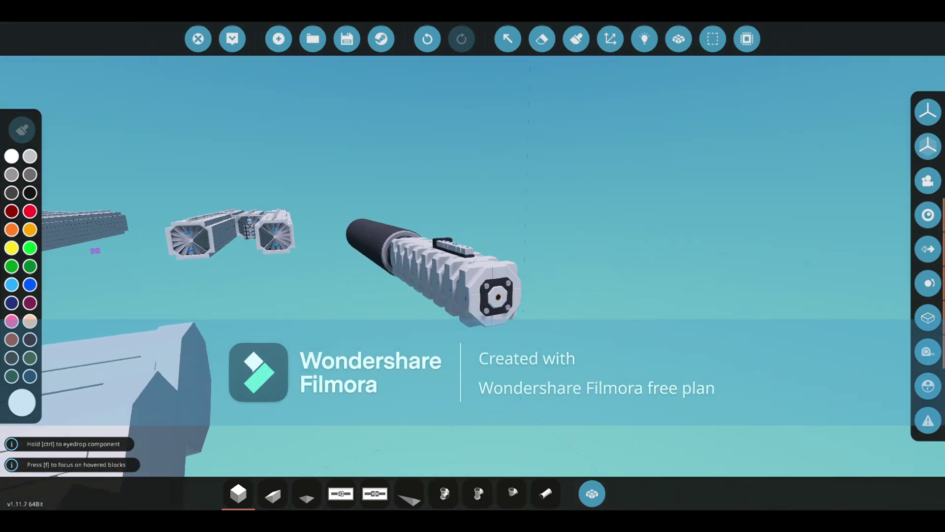
pyautogui.press('s')
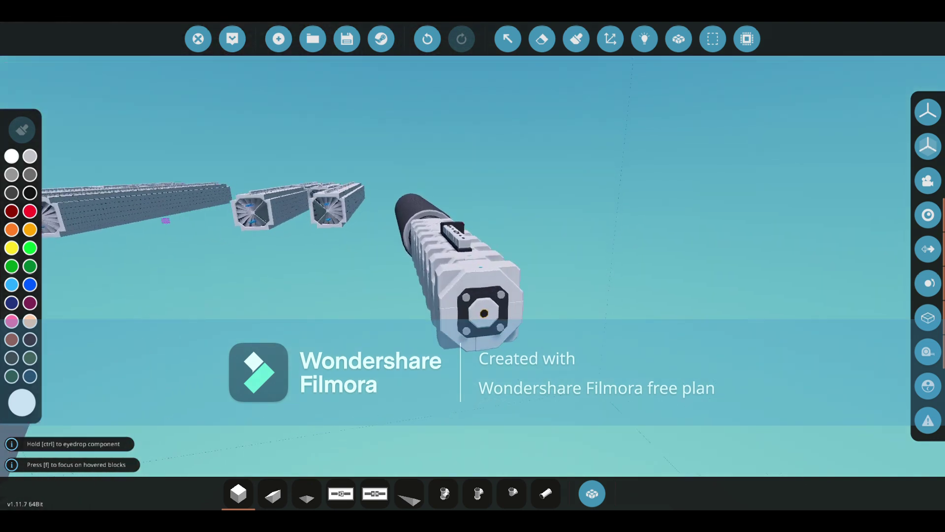
pyautogui.press('d')
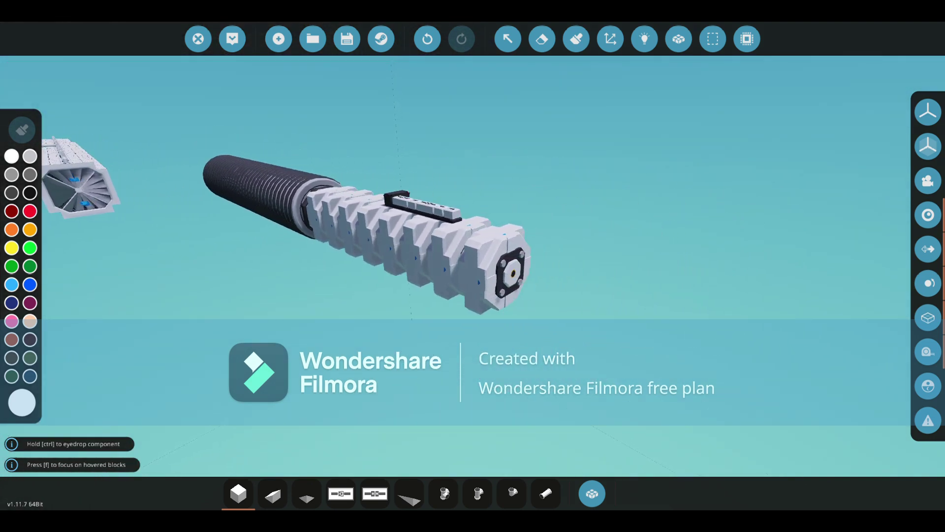
pyautogui.press('e')
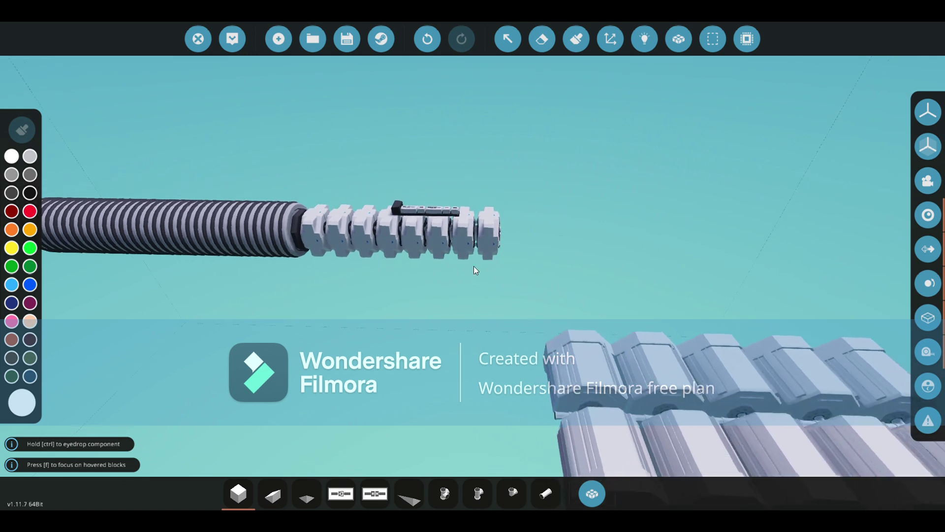
pyautogui.press('a')
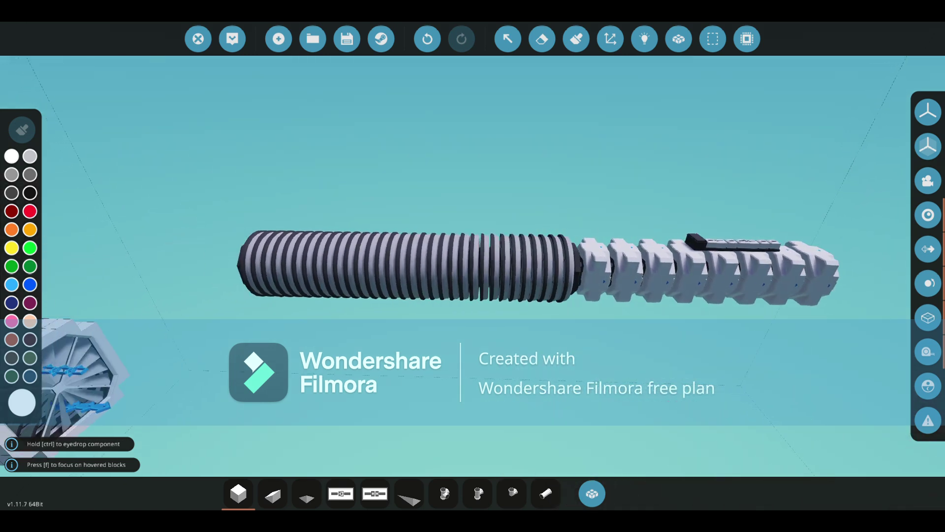
pyautogui.press('w')
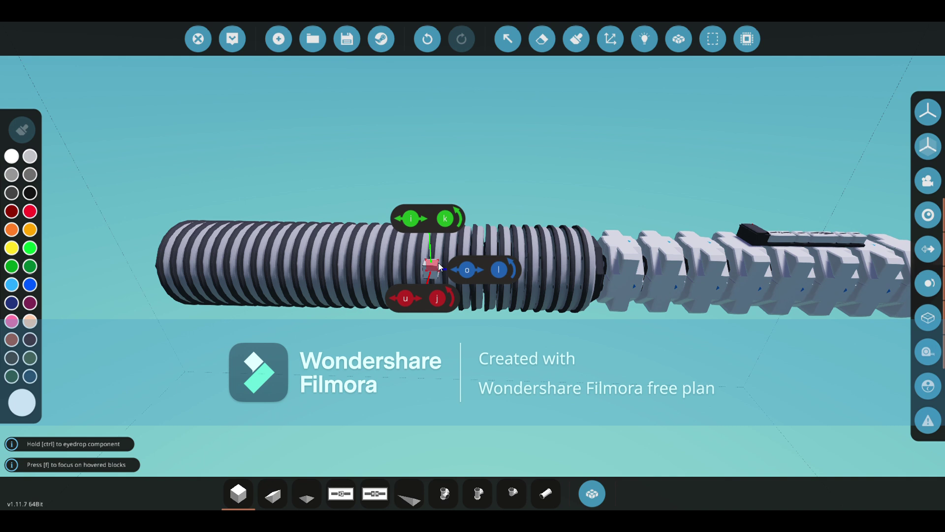
pyautogui.press('d')
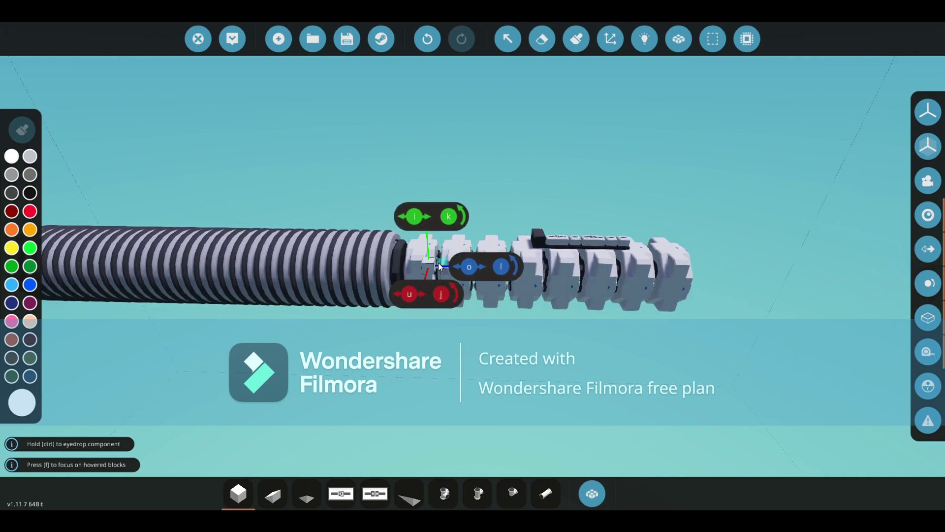
pyautogui.press('d')
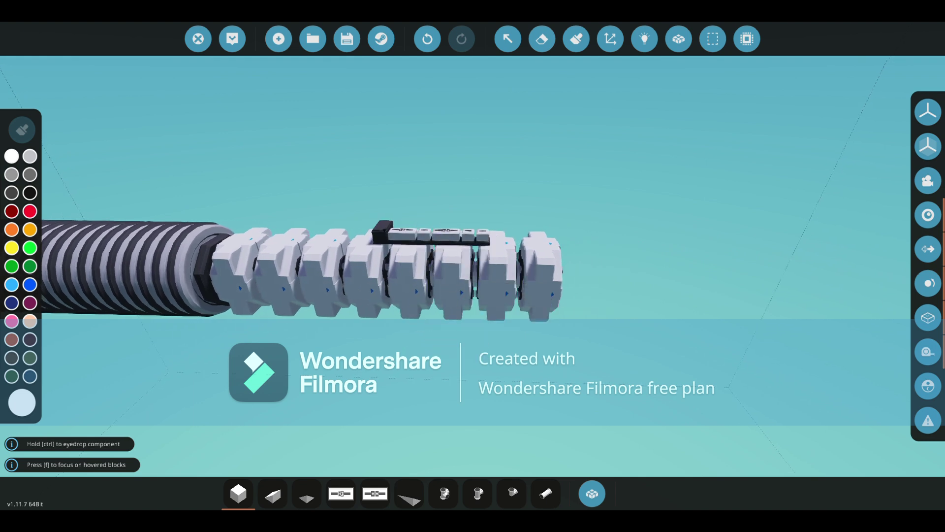
pyautogui.press('d')
pyautogui.press('f')
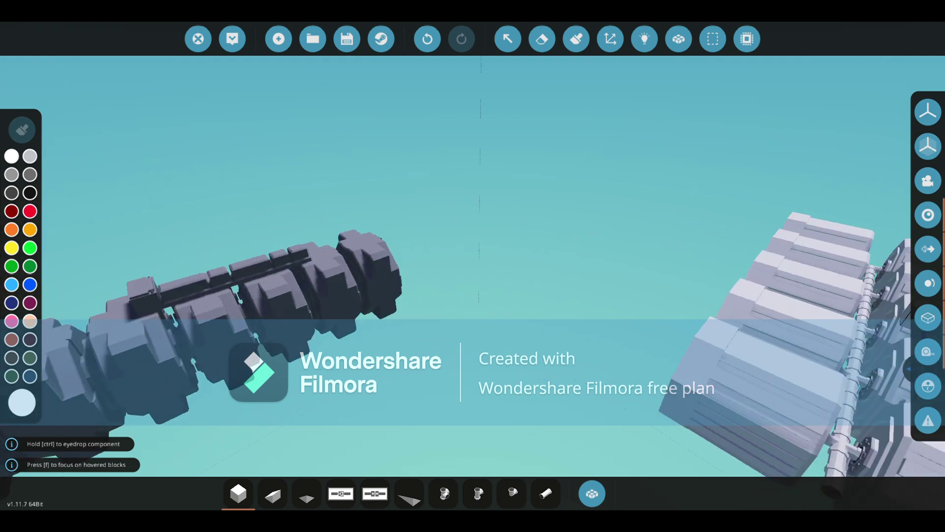
pyautogui.press('d')
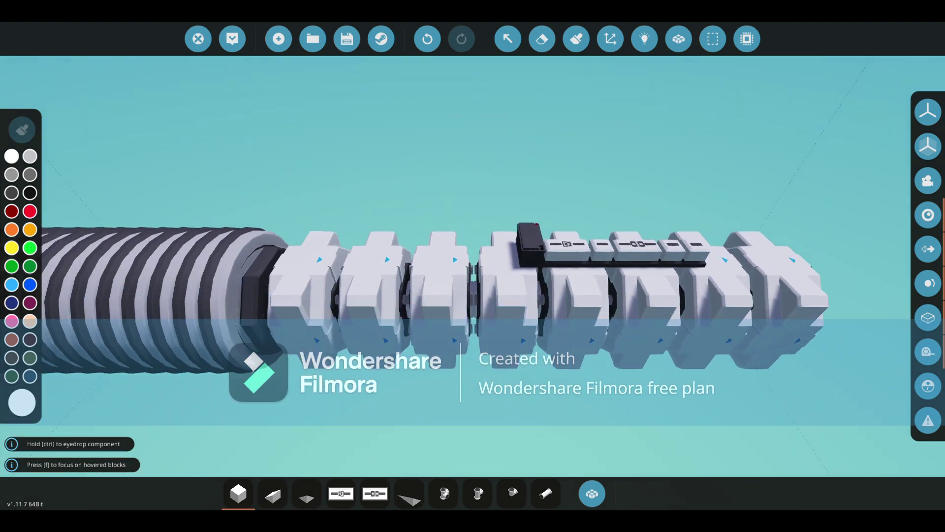
pyautogui.press('a')
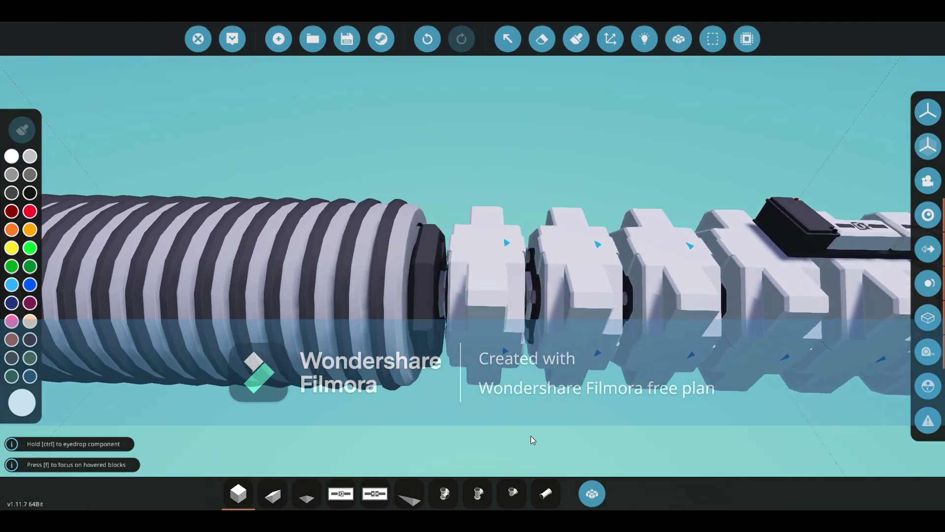
# - Search the component inventory for "mod"
pyautogui.click(593, 490)
pyautogui.write('mod')
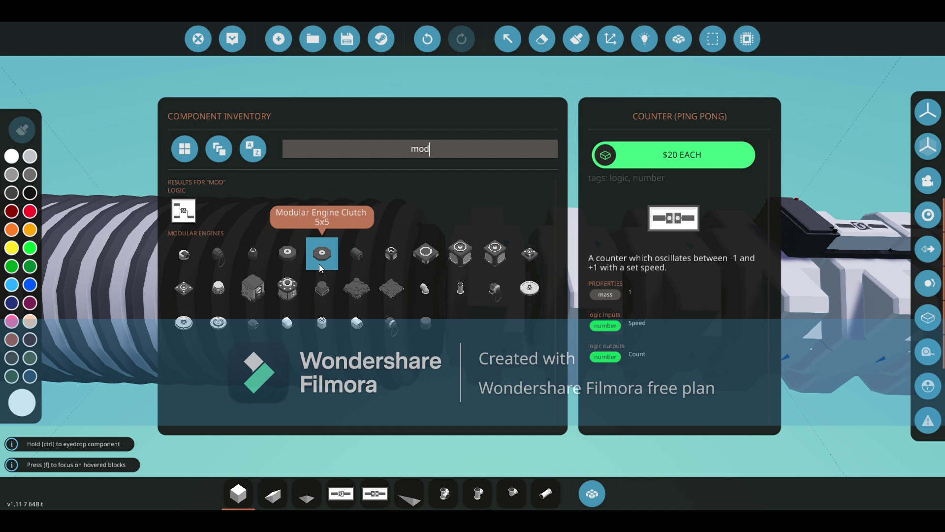
# - Delete the unconnected block at the outer end of the logic row on the segmented section
pyautogui.click(593, 493)
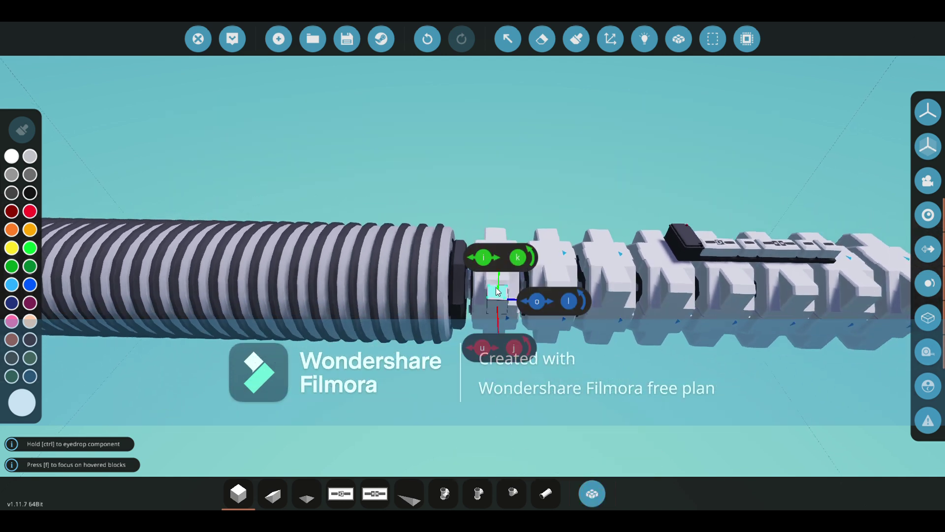
pyautogui.click(641, 40)
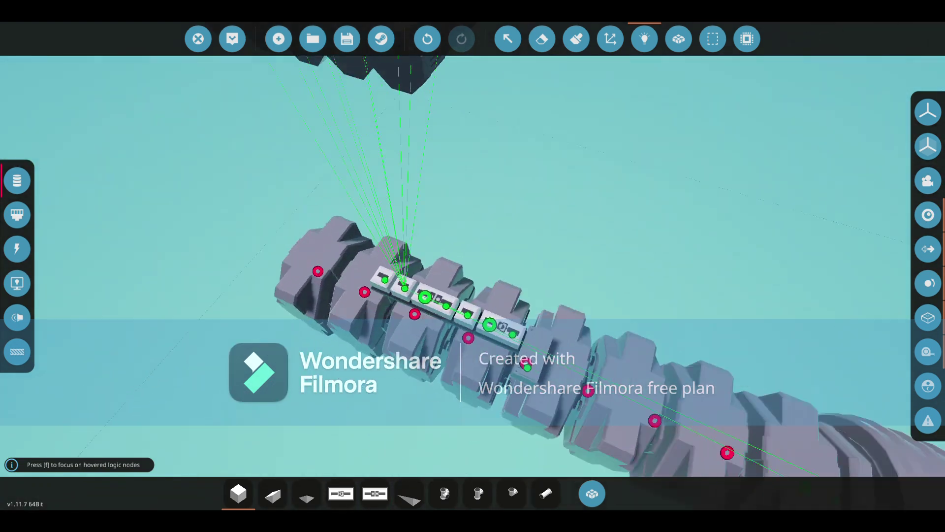
pyautogui.scroll(5, 431, 311)
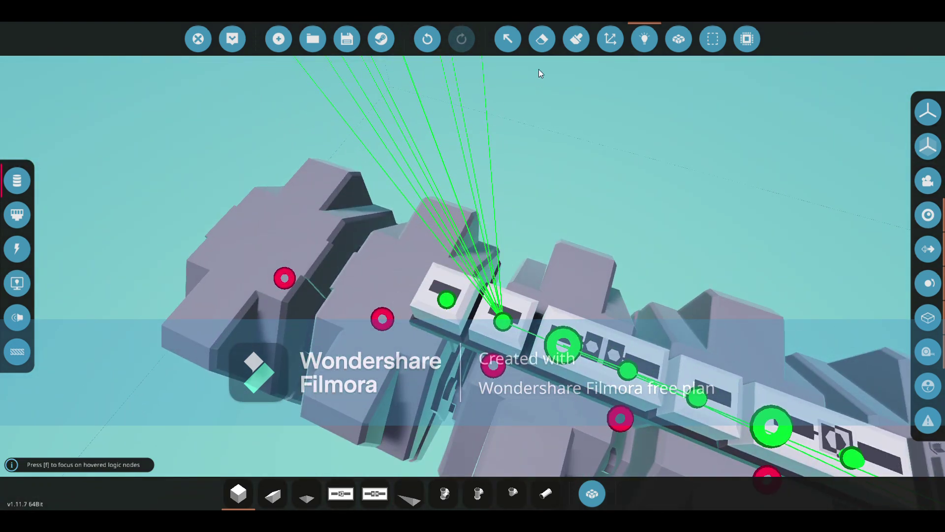
pyautogui.click(542, 39)
pyautogui.click(443, 293)
# - Trace the outer constant number's logic connections to the octagonal units and the far end of the ribbed cylinder
pyautogui.click(646, 43)
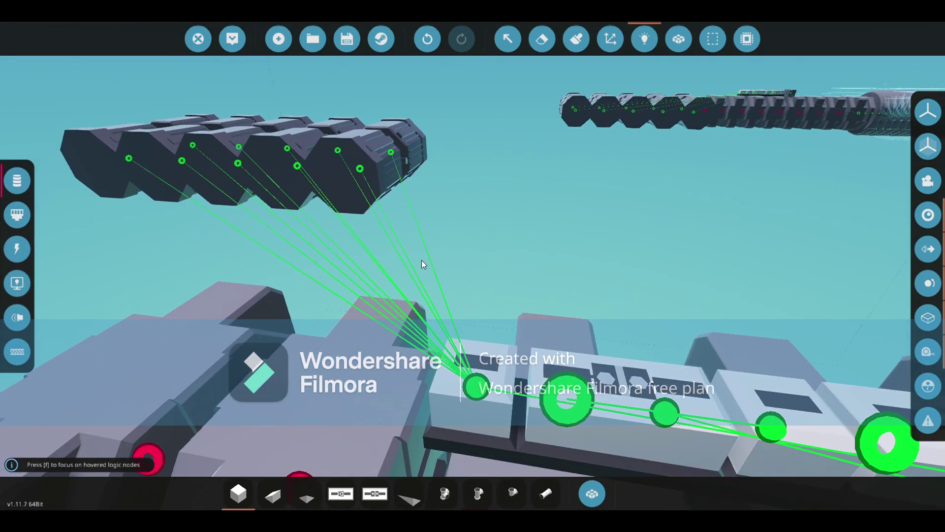
pyautogui.scroll(2, 421, 270)
pyautogui.moveTo(473, 327)
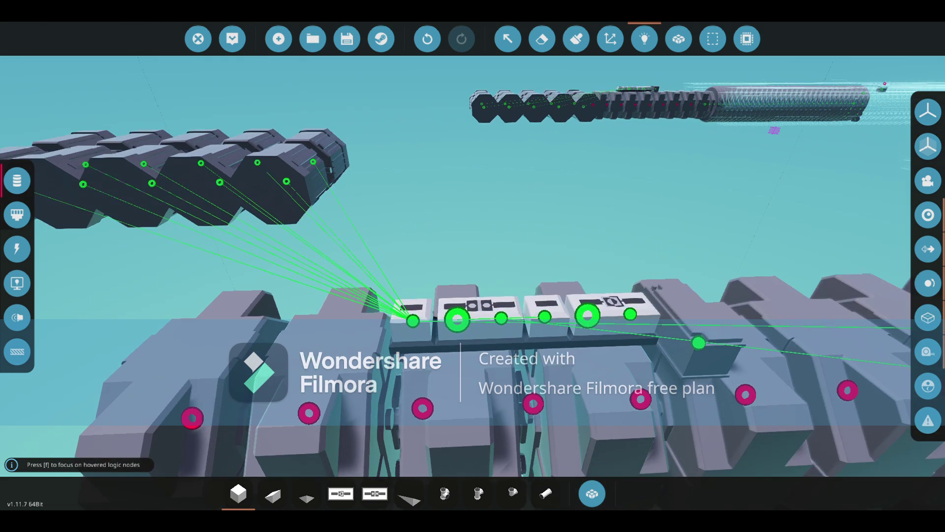
pyautogui.scroll(-2, 288, 300)
pyautogui.scroll(-3, 332, 305)
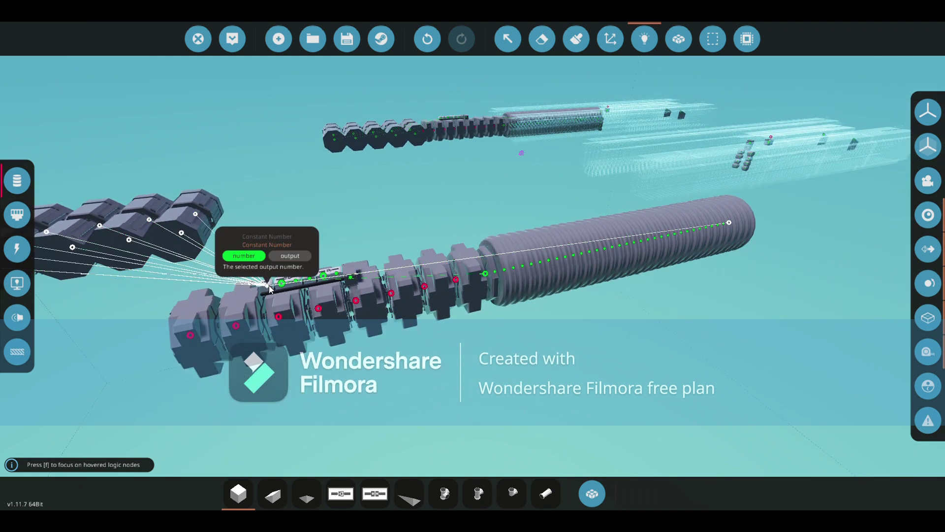
pyautogui.press('d')
pyautogui.press('d')
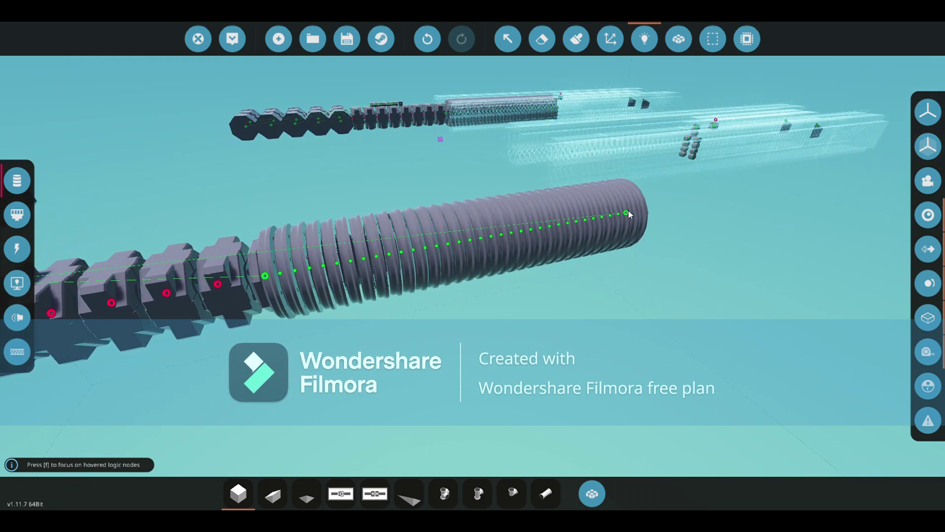
pyautogui.press('d')
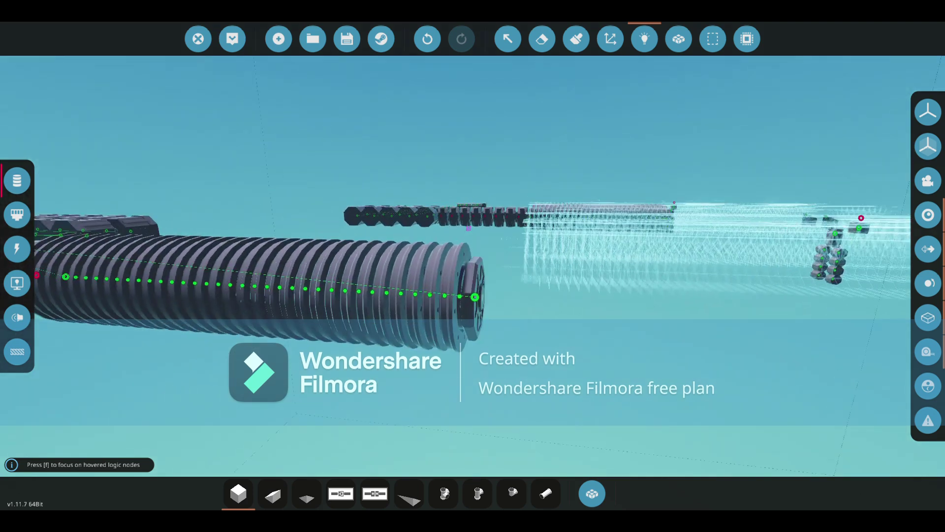
pyautogui.press('a')
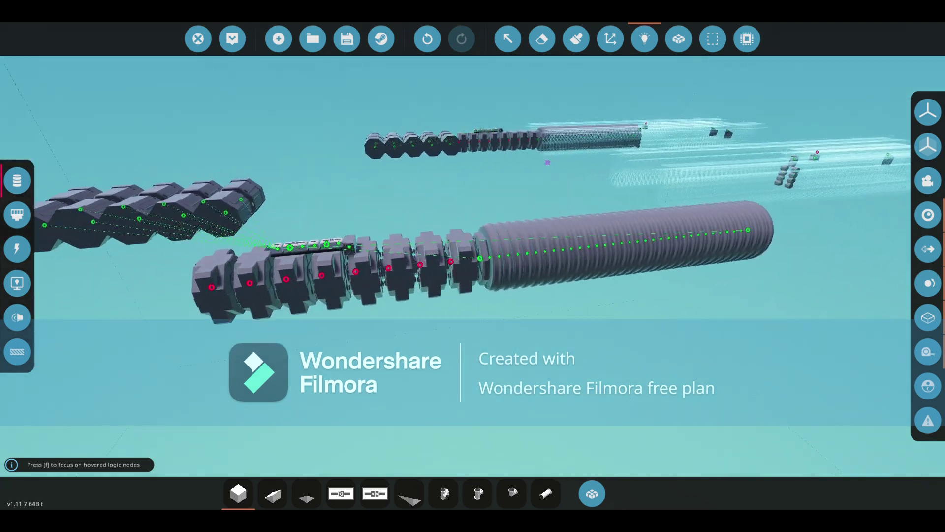
pyautogui.press('w')
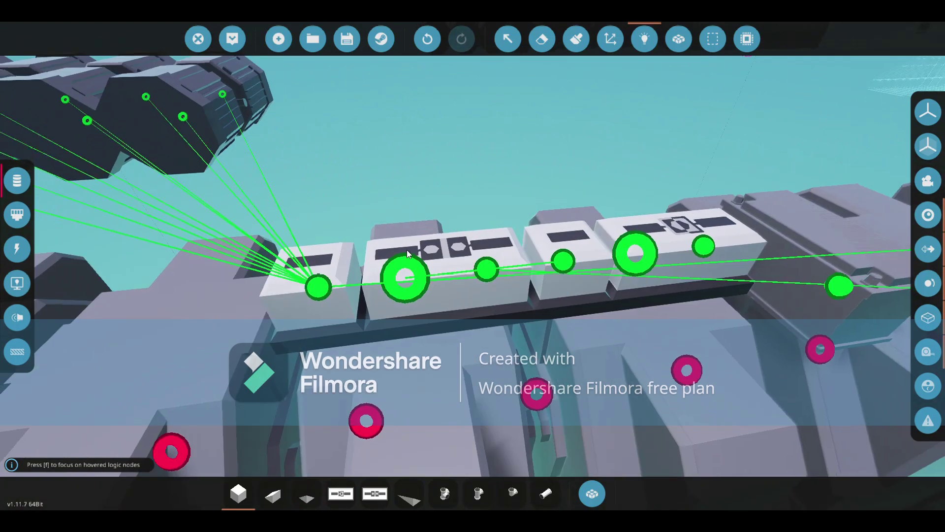
# - Check the connection between the constant number's output and the Speed input of the Counter (Ping Pong)
pyautogui.moveTo(272, 278); pyautogui.dragTo(440, 262)
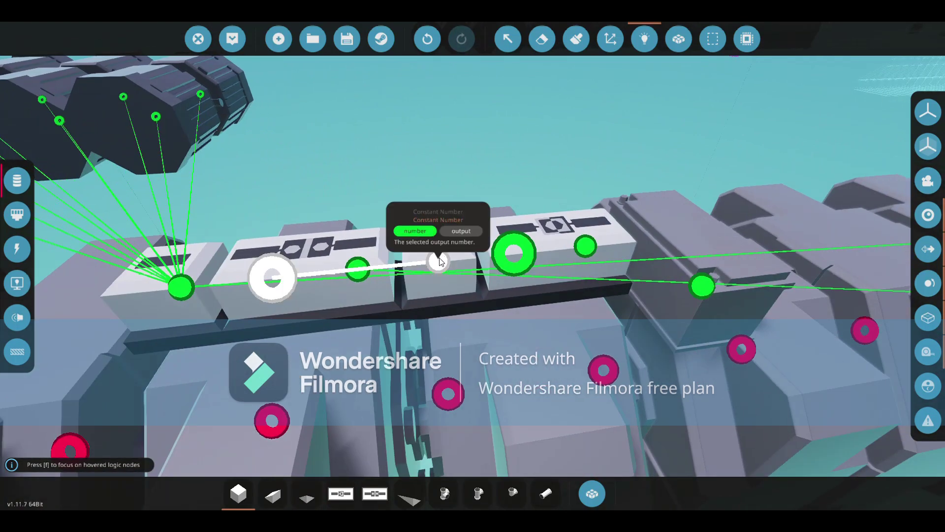
pyautogui.moveTo(439, 262); pyautogui.dragTo(439, 261)
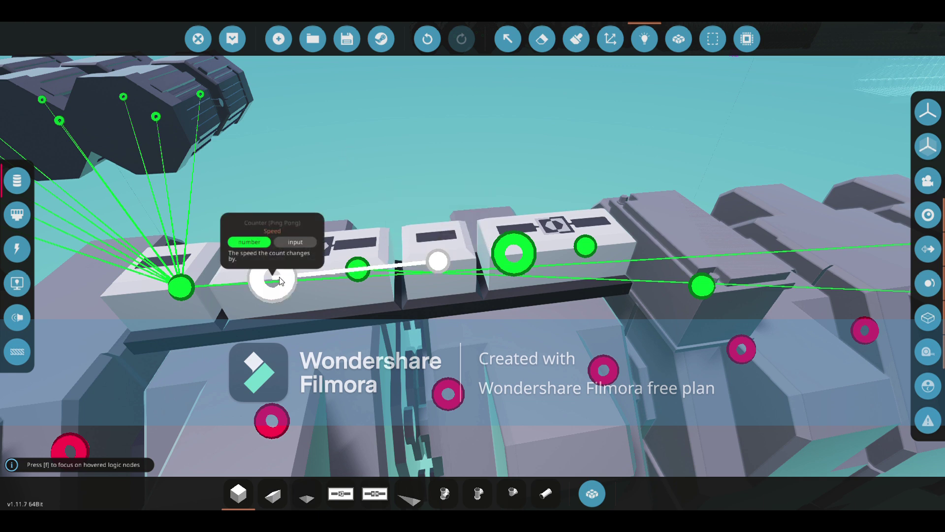
pyautogui.moveTo(279, 282); pyautogui.dragTo(281, 279)
# - Set the output value of the constant number that feeds the ping pong counter to 100
pyautogui.click(502, 48)
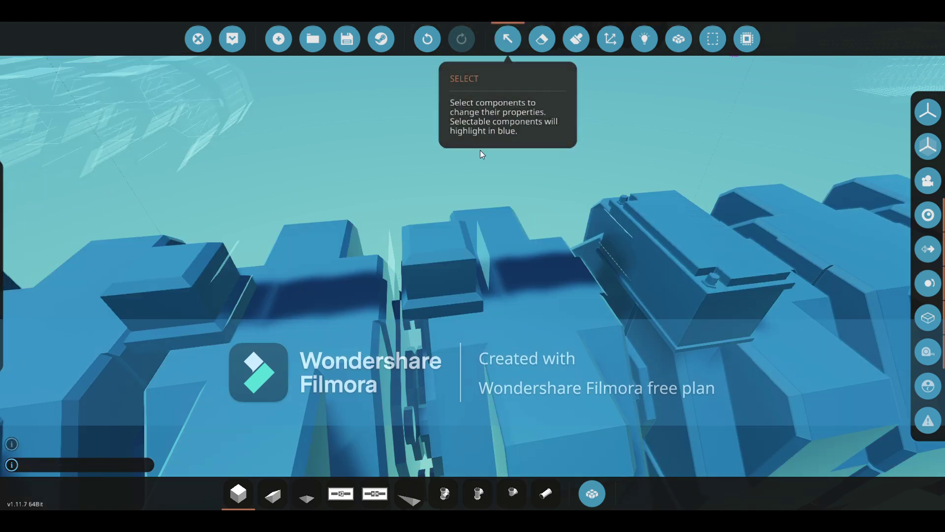
pyautogui.click(443, 261)
pyautogui.click(182, 112)
pyautogui.write('1')
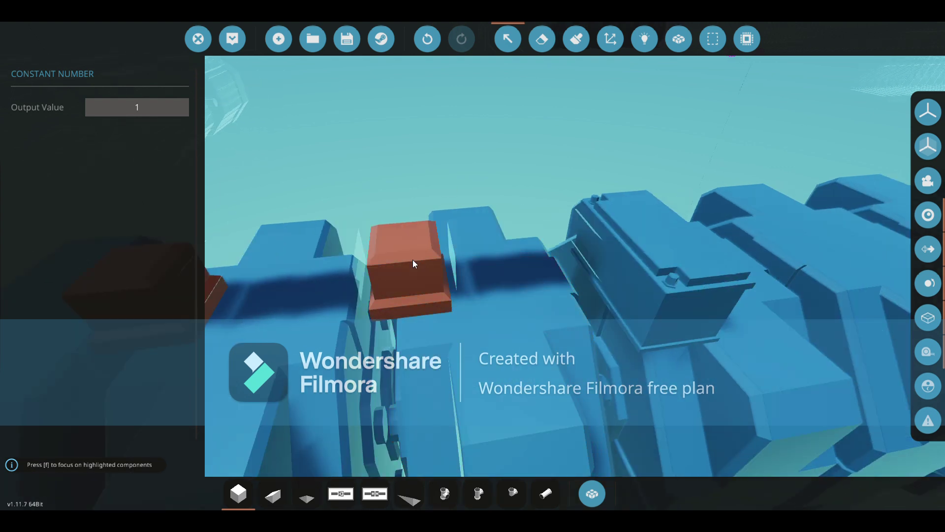
pyautogui.write('00')
# - Delete the logic block between the constant number and the battery
pyautogui.click(634, 42)
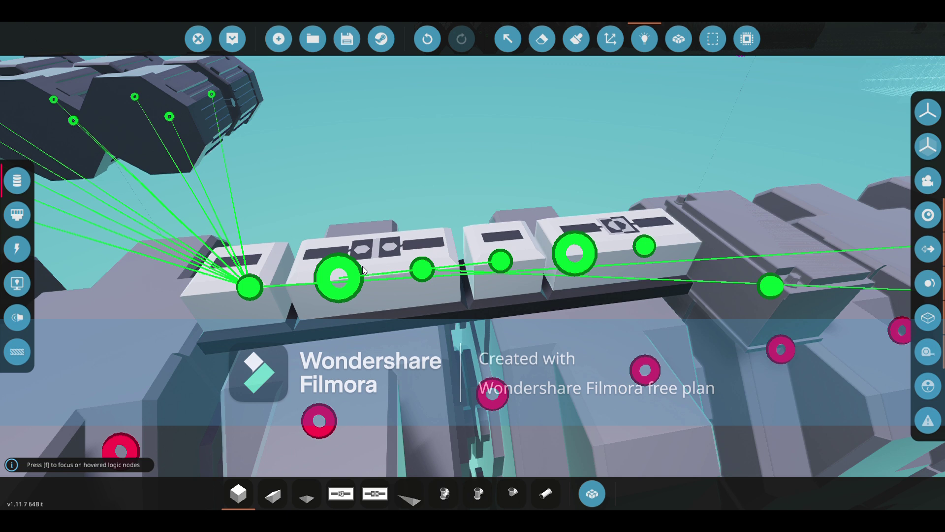
pyautogui.click(542, 39)
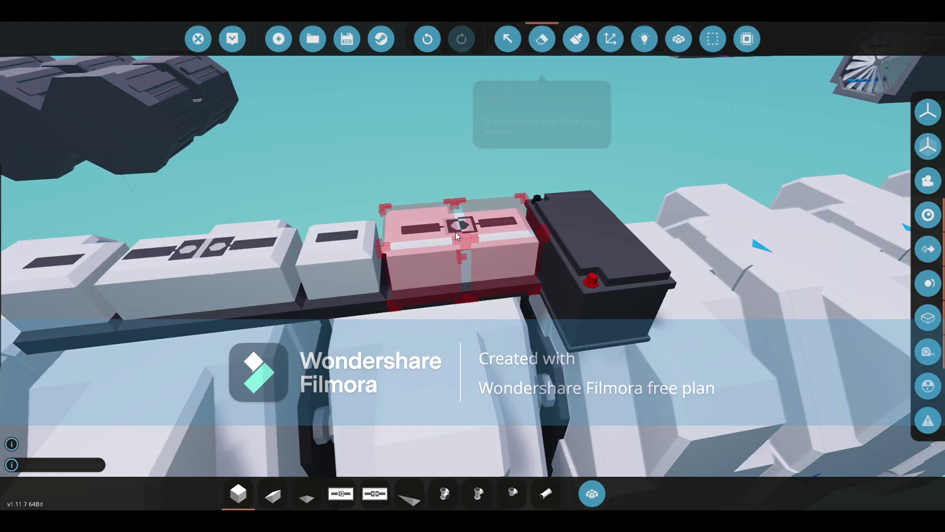
pyautogui.click(456, 232)
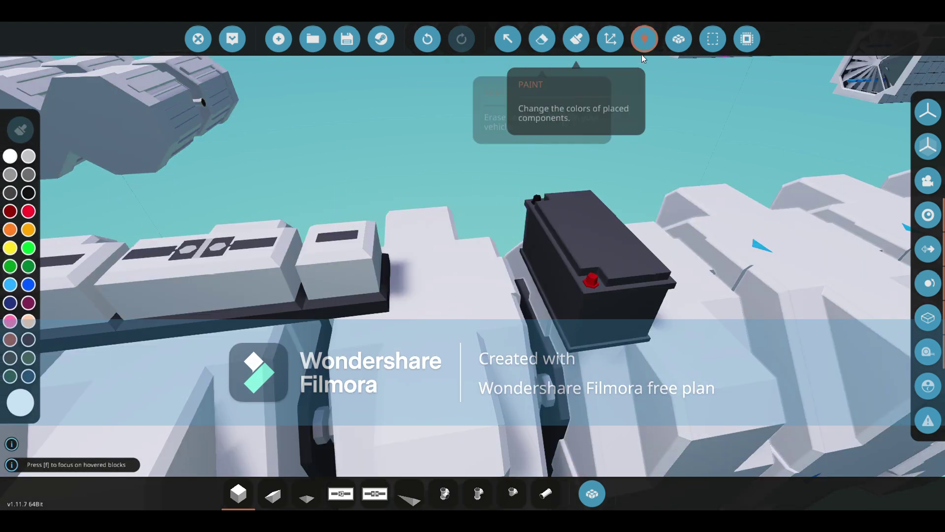
pyautogui.click(576, 41)
# - Trace the logic from the constant number through the ping pong counter to the Clutch Pressure input of the Modular Engine Clutch 5x5
pyautogui.click(643, 43)
pyautogui.press('s')
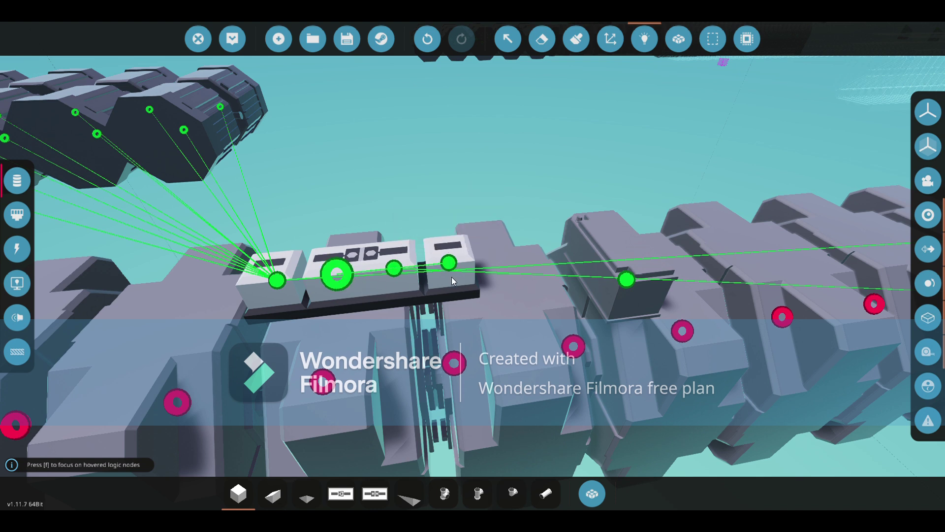
pyautogui.moveTo(449, 263); pyautogui.dragTo(342, 269)
pyautogui.press('d')
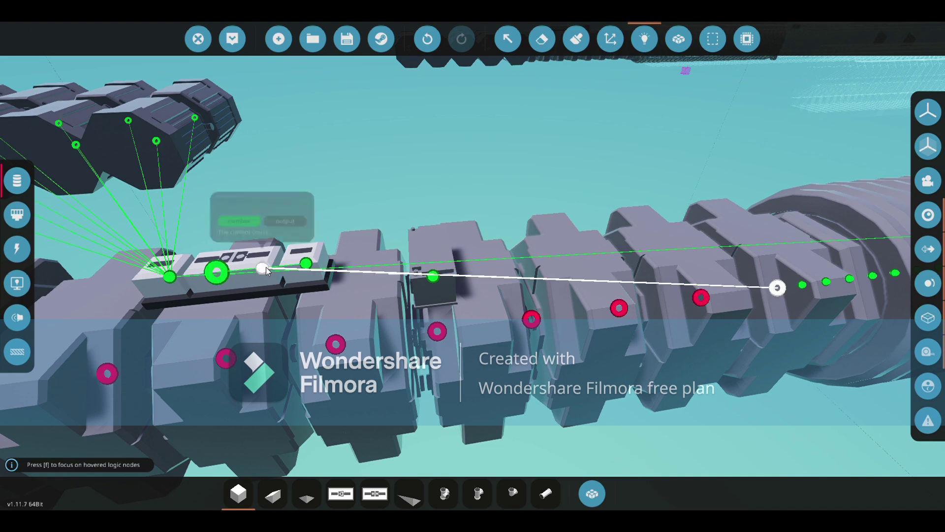
pyautogui.press('d')
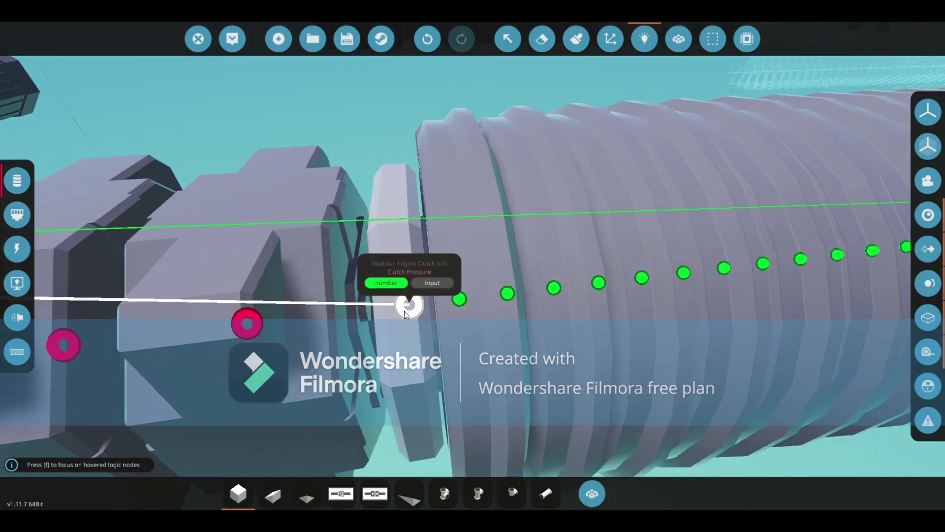
pyautogui.scroll(-3, 405, 311)
pyautogui.press('a')
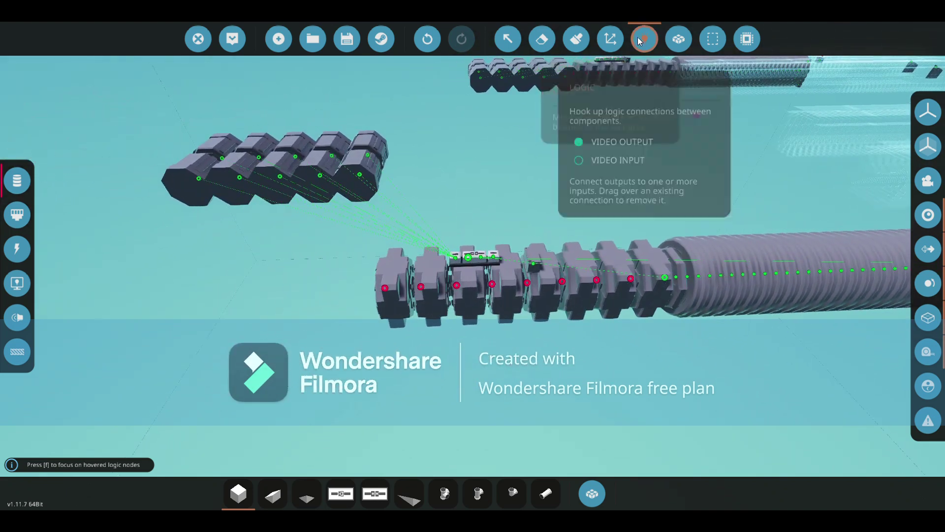
# - Hide the logic connections and compare the ribbed cylinder with the separated housing and its central section
pyautogui.click(645, 38)
pyautogui.press('d')
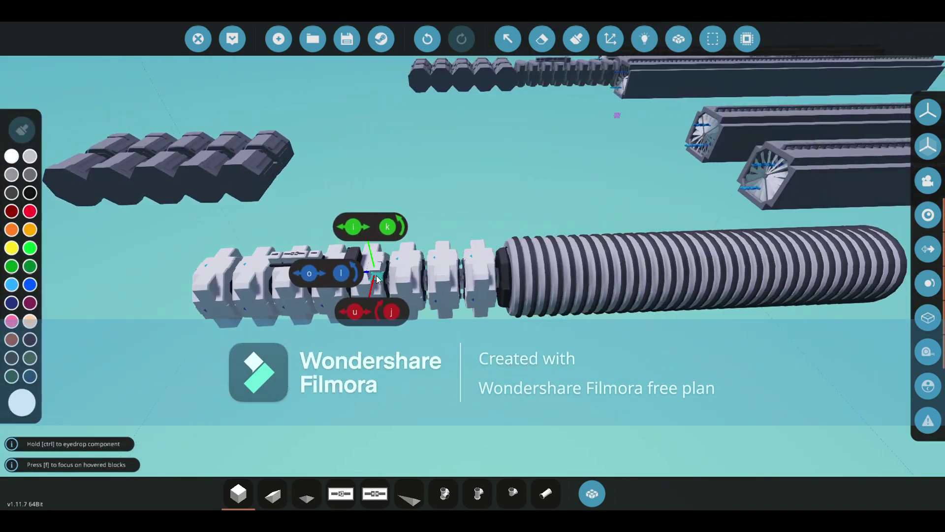
pyautogui.press('d')
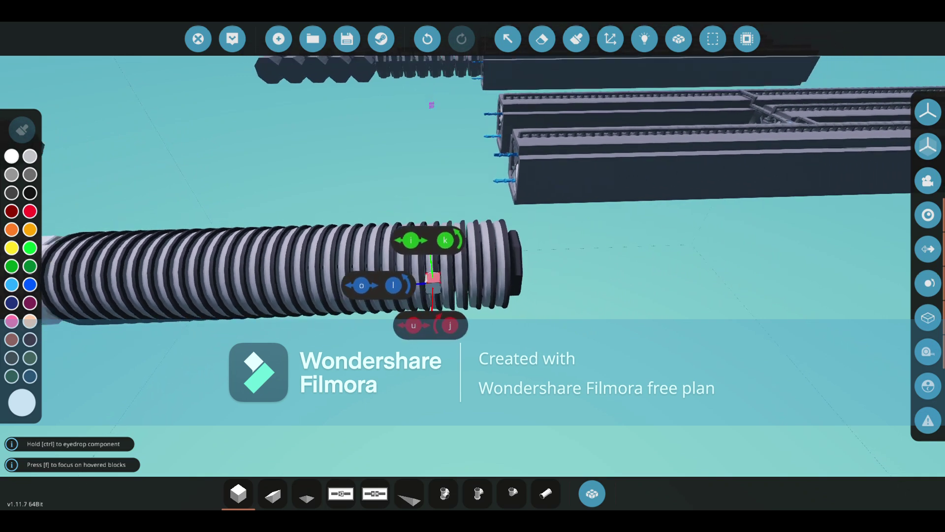
pyautogui.press('s')
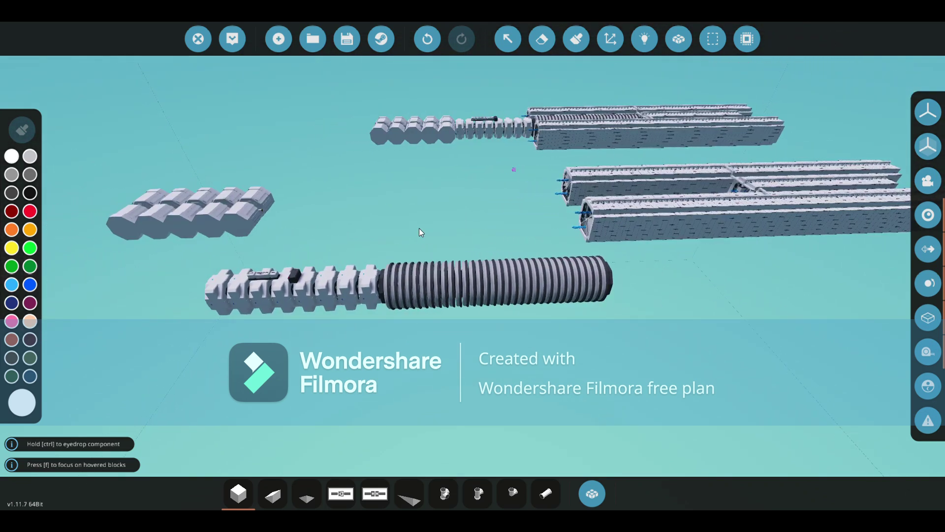
pyautogui.press('d')
pyautogui.press('w')
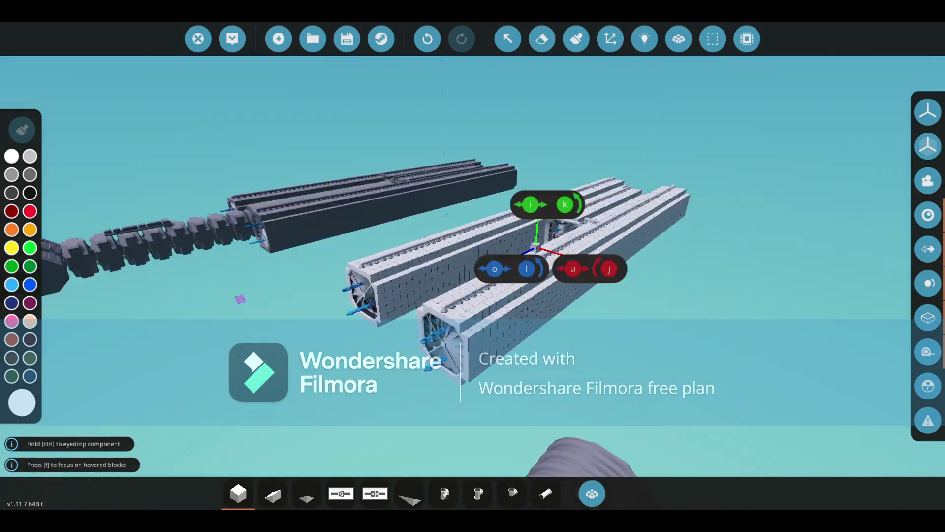
pyautogui.press('w')
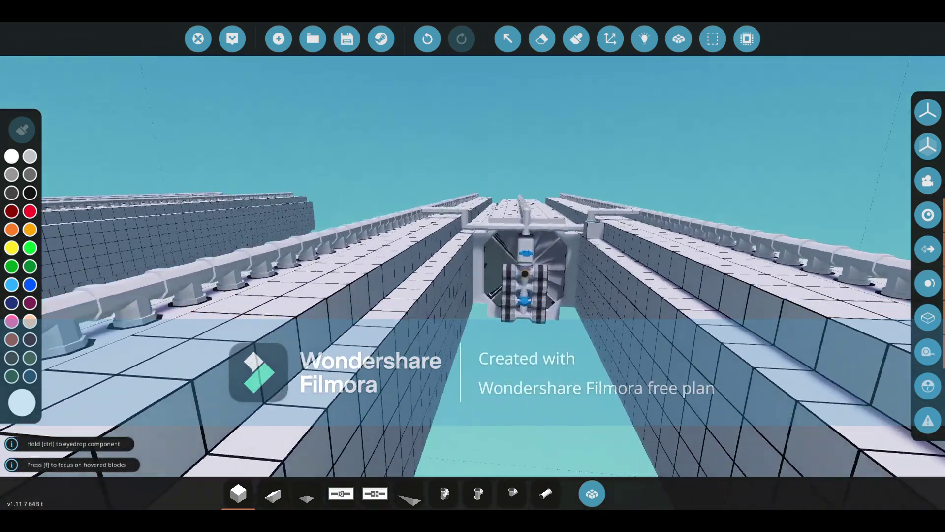
# - Examine the pipe-mounted clutch and striped octagonal units between the housing's long block rows up close
pyautogui.press('f')
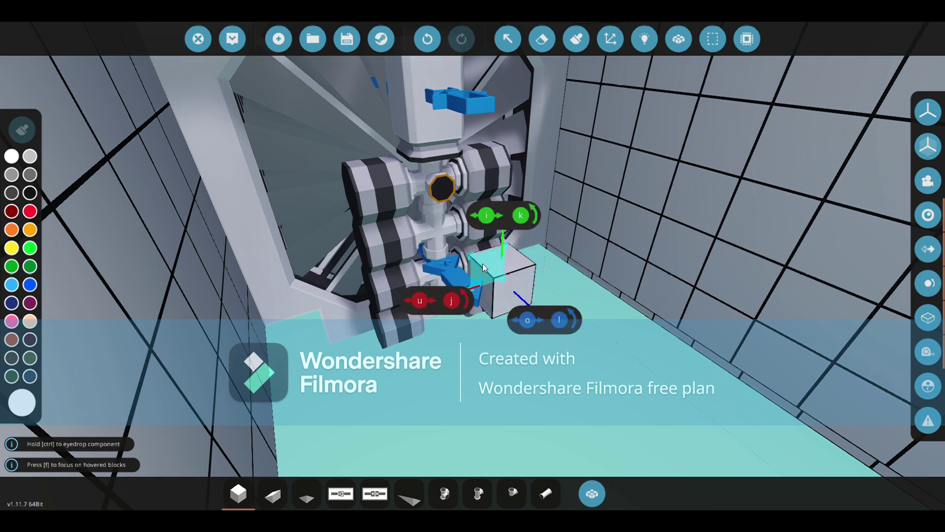
pyautogui.press('f')
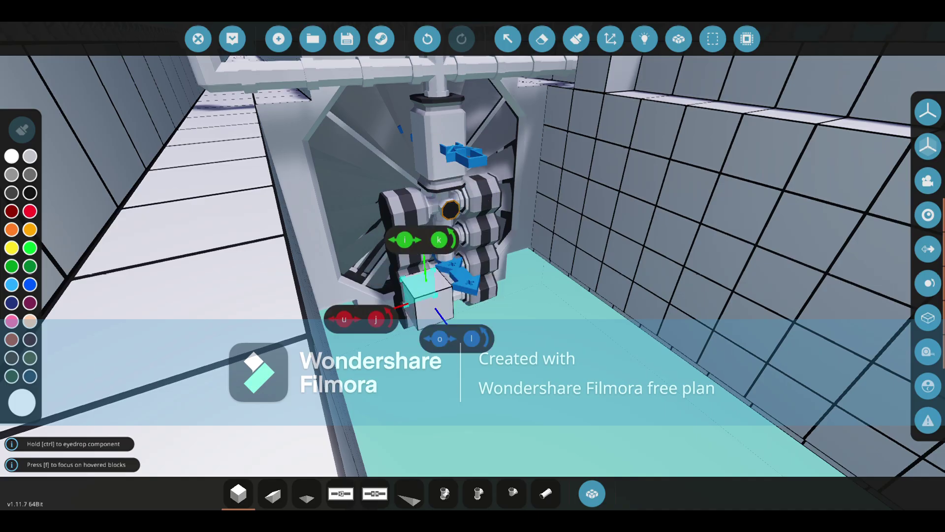
pyautogui.scroll(-3, 436, 269)
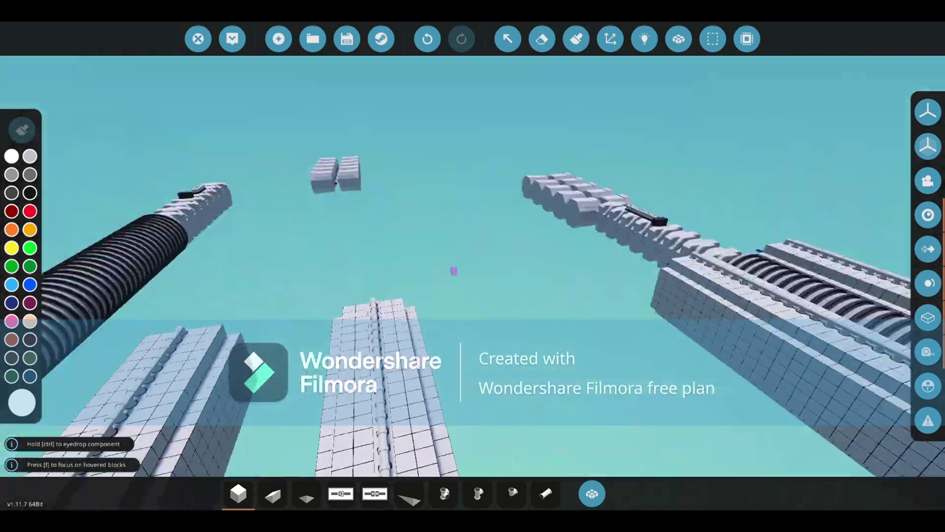
pyautogui.press('f')
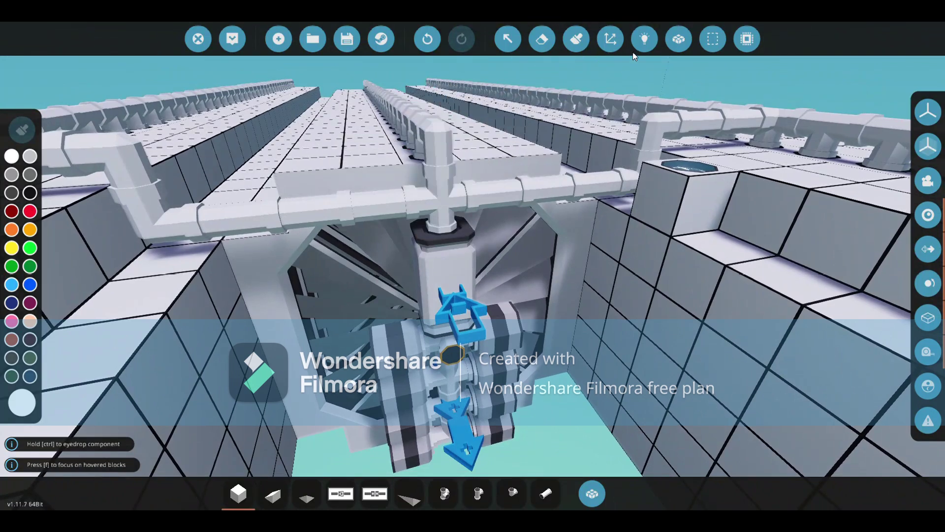
# - Inspect the logic nodes around the housing's clutch, including its Clutch Pressure input and the nearby dial block's connection
pyautogui.click(642, 40)
pyautogui.moveTo(436, 249)
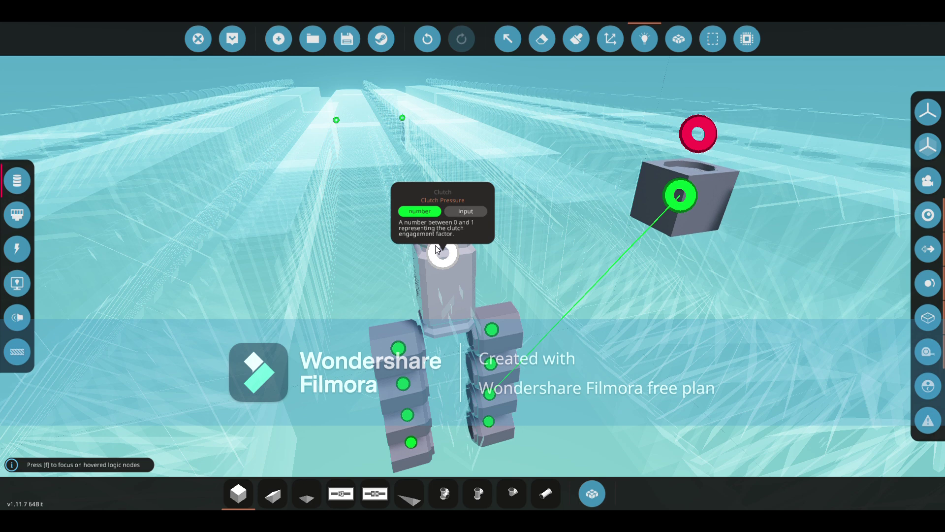
pyautogui.moveTo(436, 250); pyautogui.dragTo(484, 232)
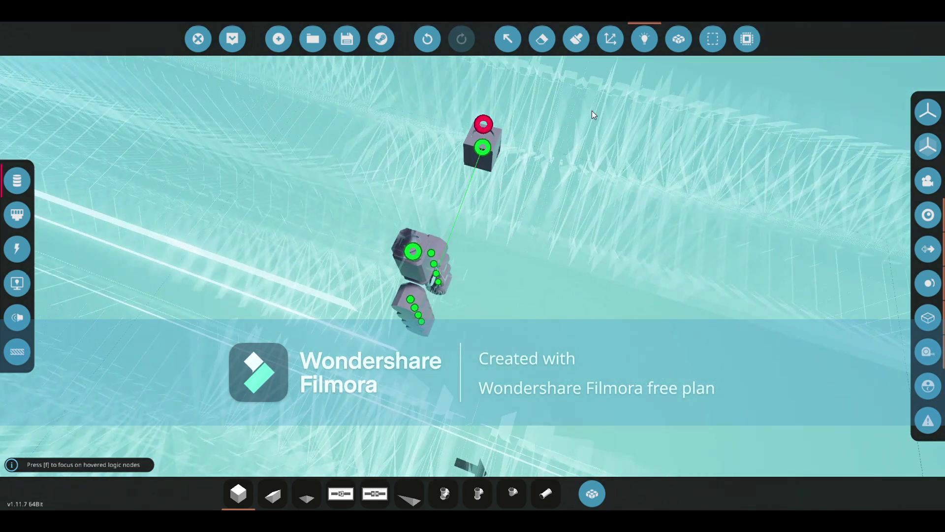
pyautogui.click(645, 39)
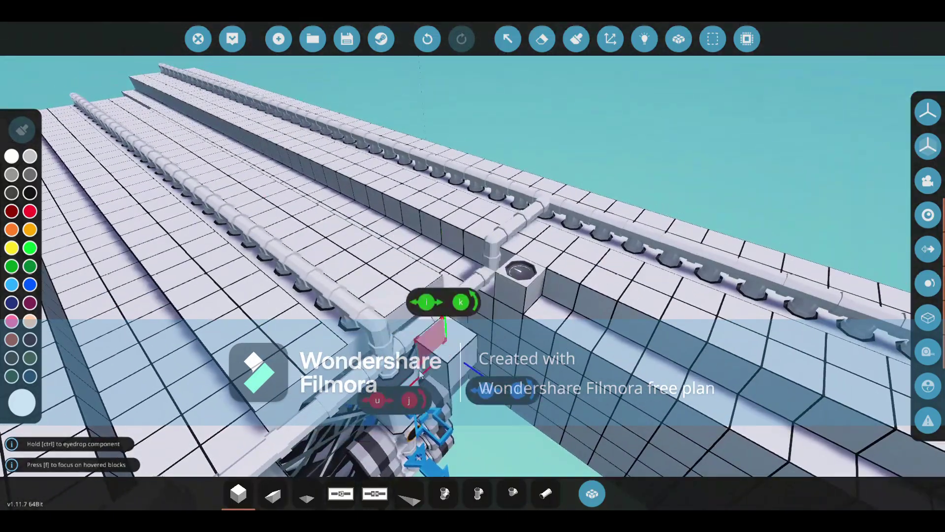
# - Return from the housing to the segmented section beside the ribbed cylinder and display its logic connections
pyautogui.moveTo(418, 370); pyautogui.dragTo(544, 244)
pyautogui.press('d')
pyautogui.press('w')
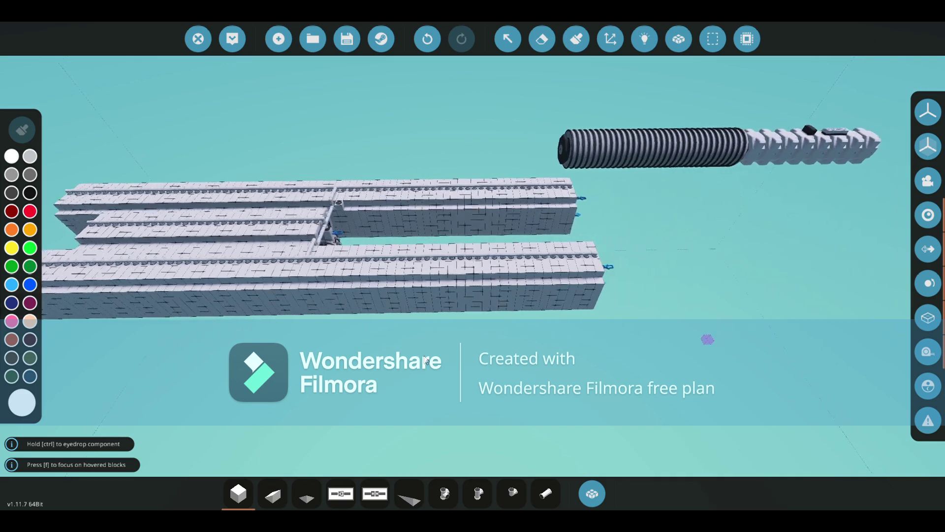
pyautogui.moveTo(427, 361); pyautogui.dragTo(472, 266)
pyautogui.press('w')
pyautogui.click(644, 39)
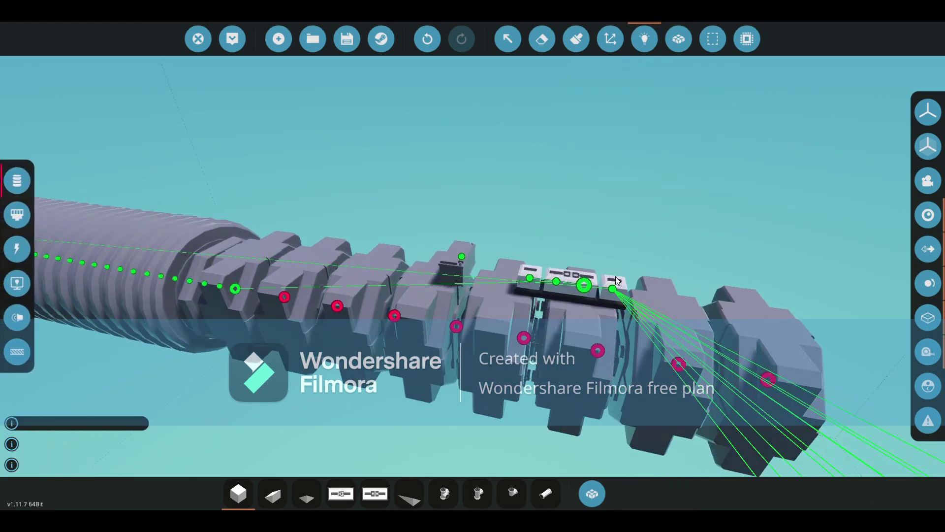
# - Hide the logic connections and view the complete assembled machine together with its separated sections
pyautogui.press('s')
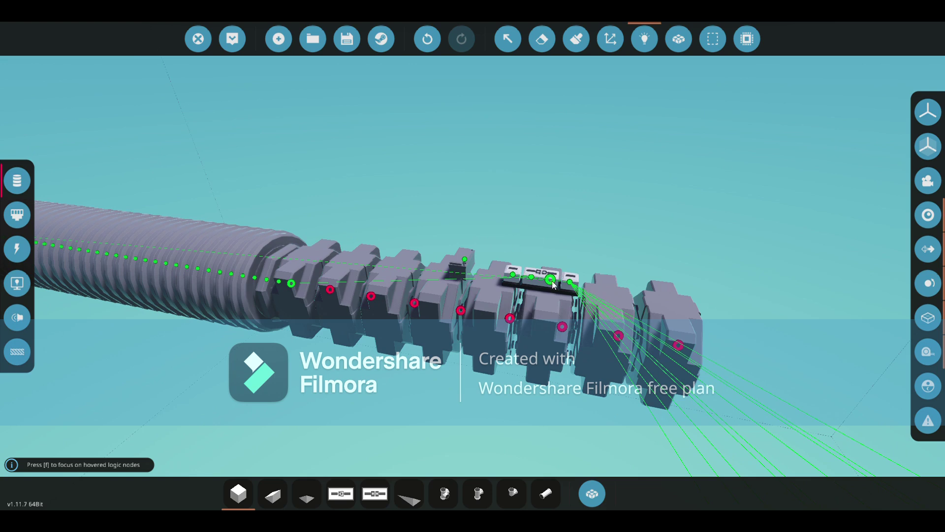
pyautogui.press('s')
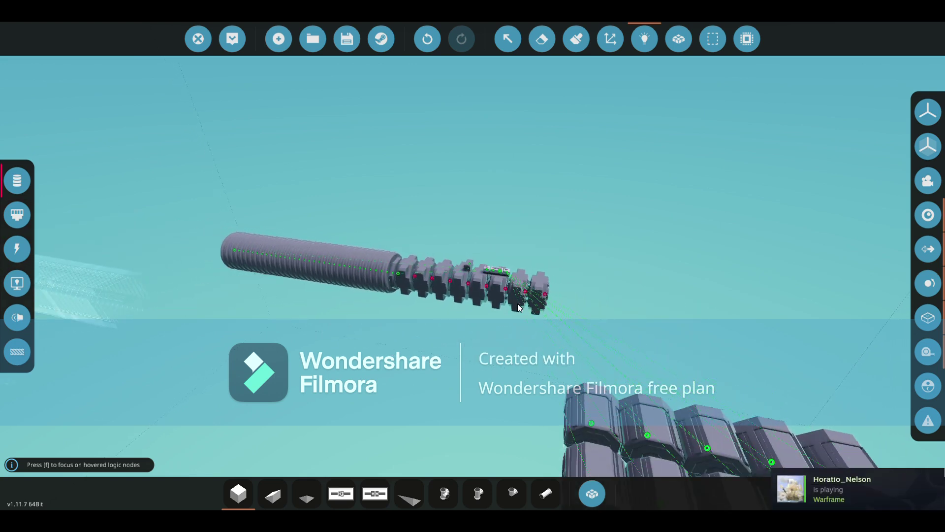
pyautogui.press('a')
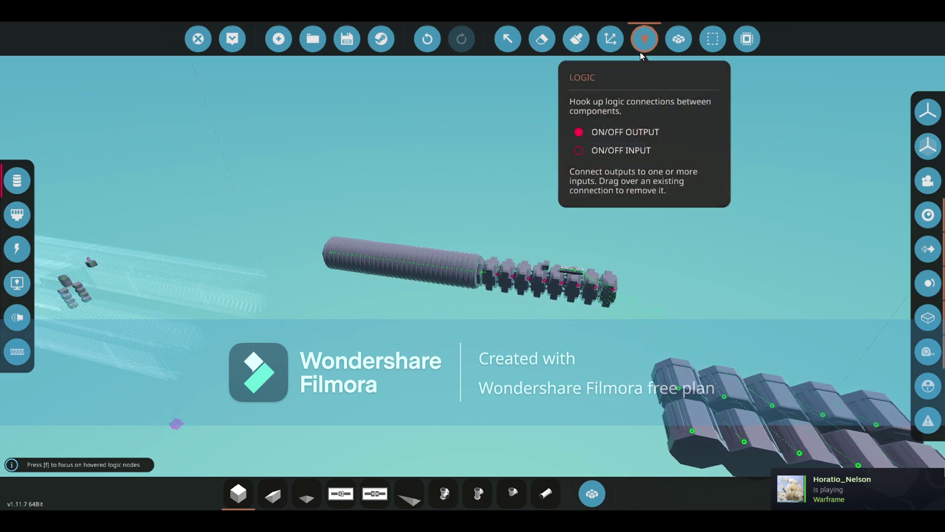
pyautogui.click(641, 40)
pyautogui.press('s')
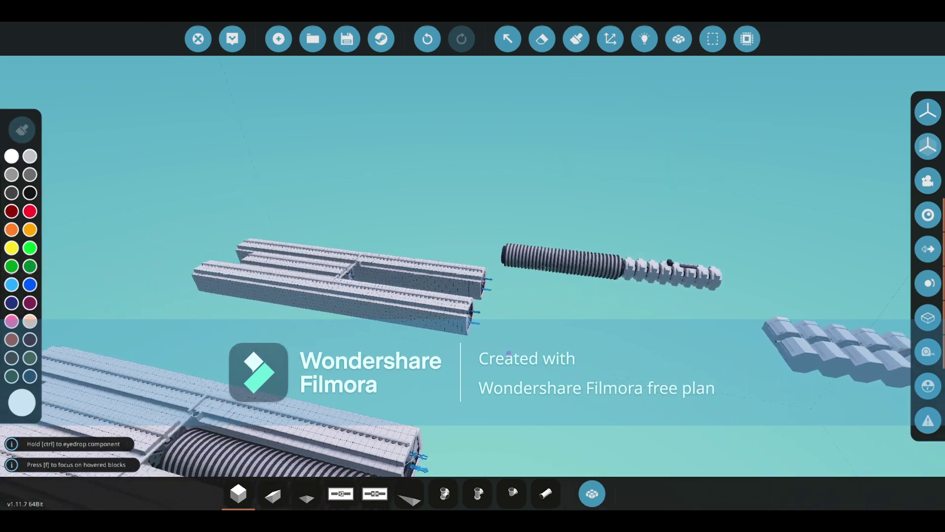
pyautogui.press('s')
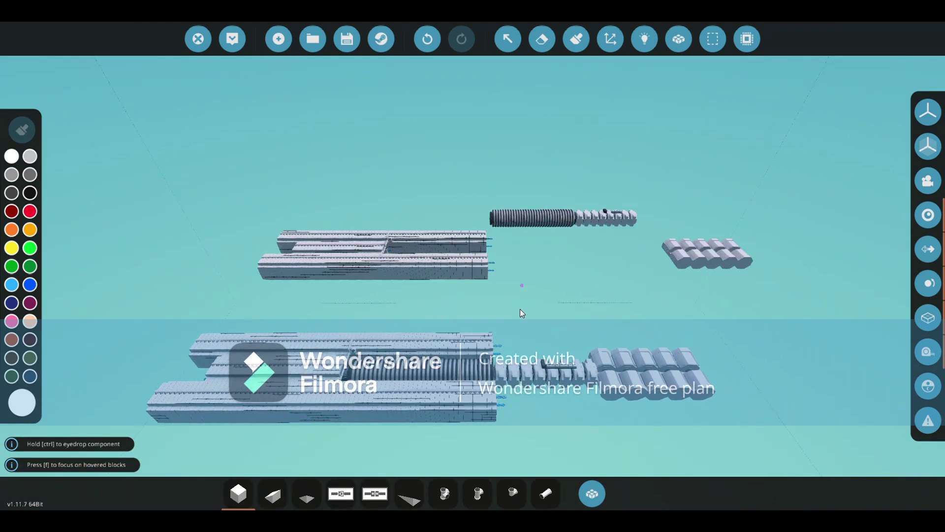
pyautogui.press('s')
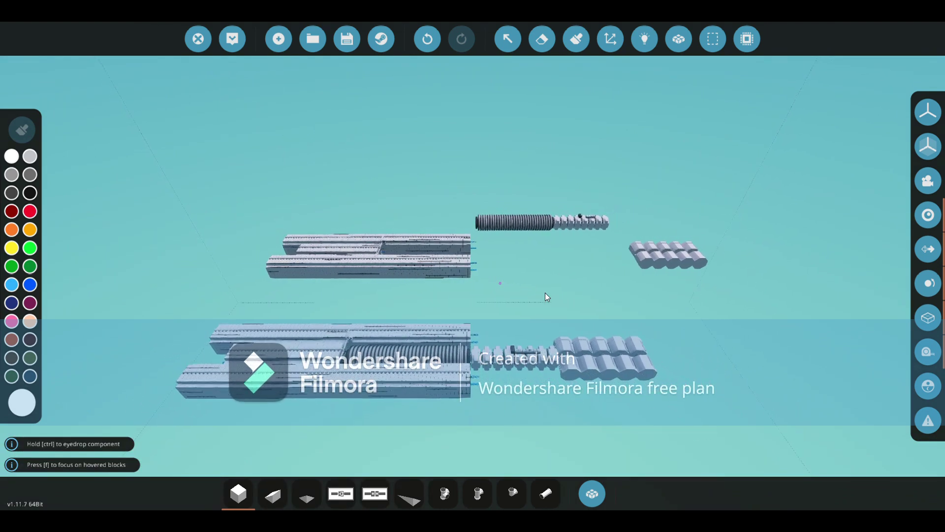
pyautogui.press('d')
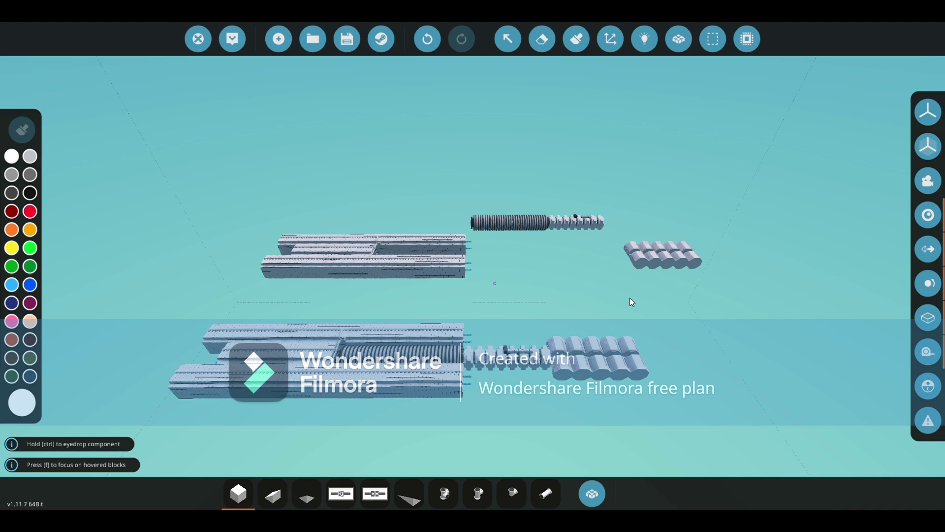
# - Examine the separated housing's long block rows from the side and from their open ends
pyautogui.press('w')
pyautogui.press('a')
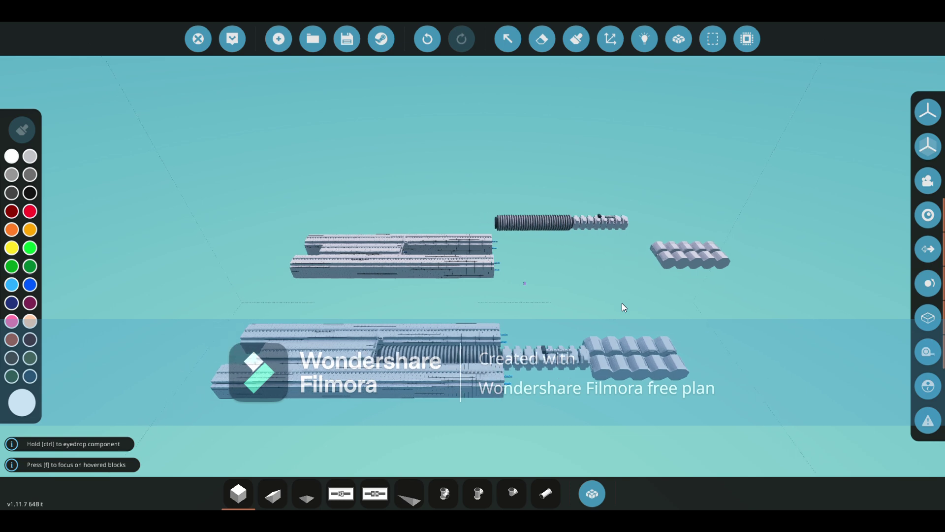
pyautogui.press('w')
pyautogui.press('a')
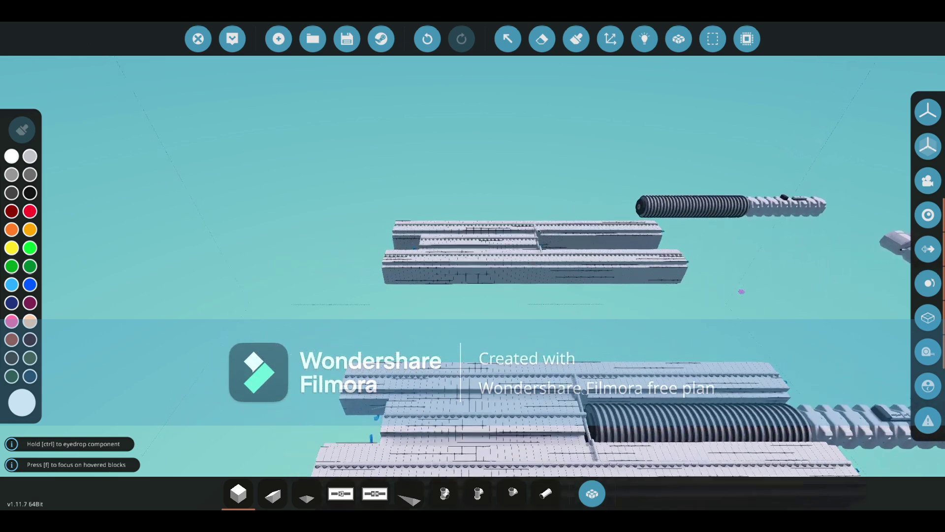
pyautogui.press('w')
pyautogui.press('a')
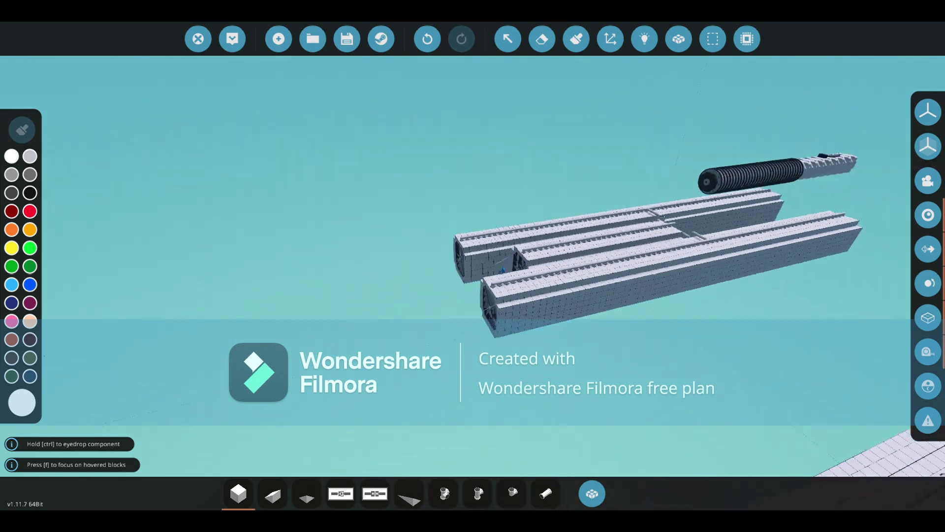
pyautogui.press('s')
pyautogui.press('d')
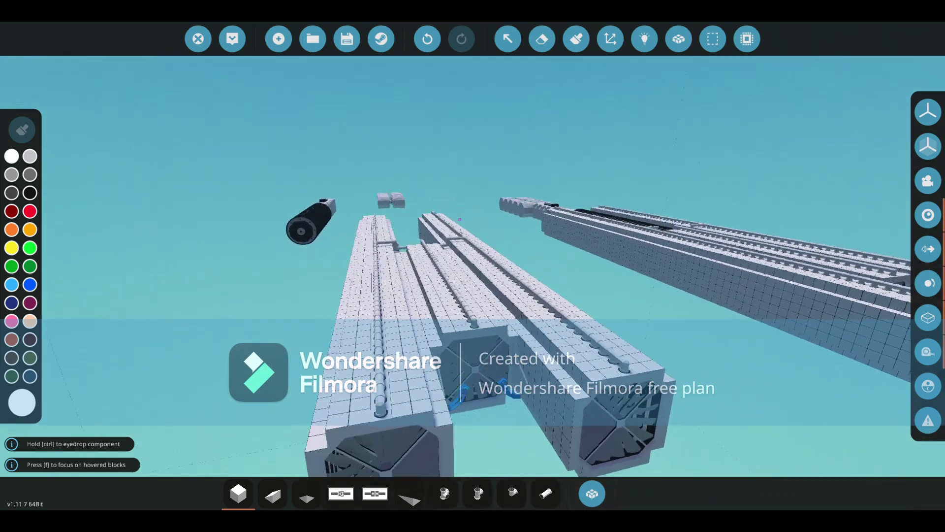
pyautogui.press('d')
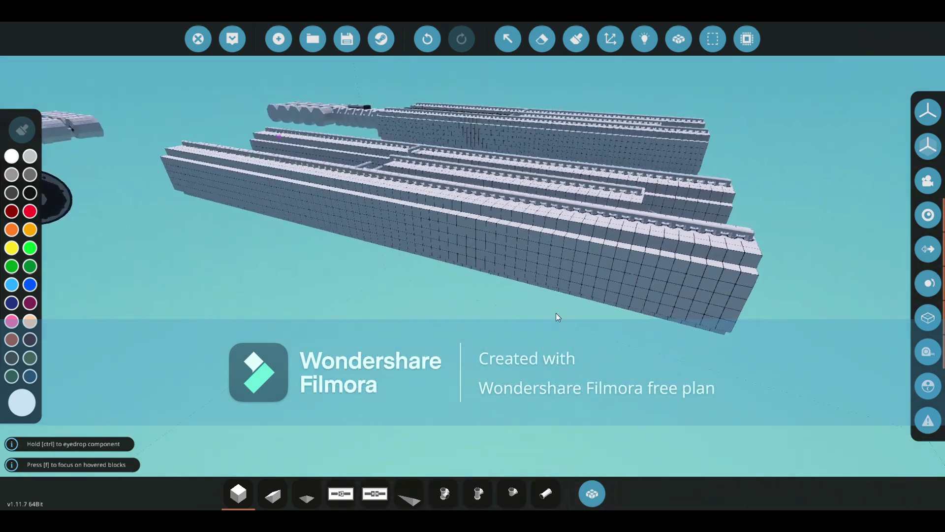
# - Compare the separated housing, ribbed cylinder and octagonal units with the assembled machine from the opposite side
pyautogui.press('a')
pyautogui.press('w')
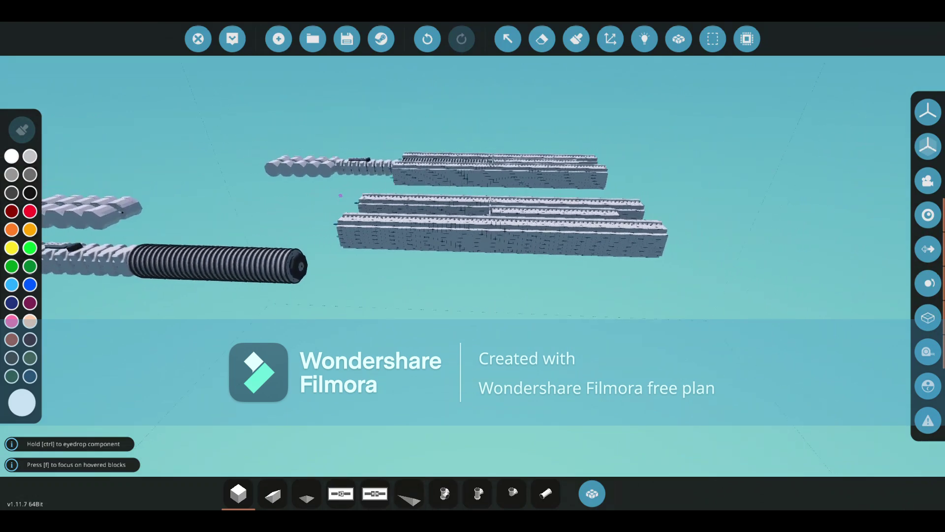
pyautogui.press('a')
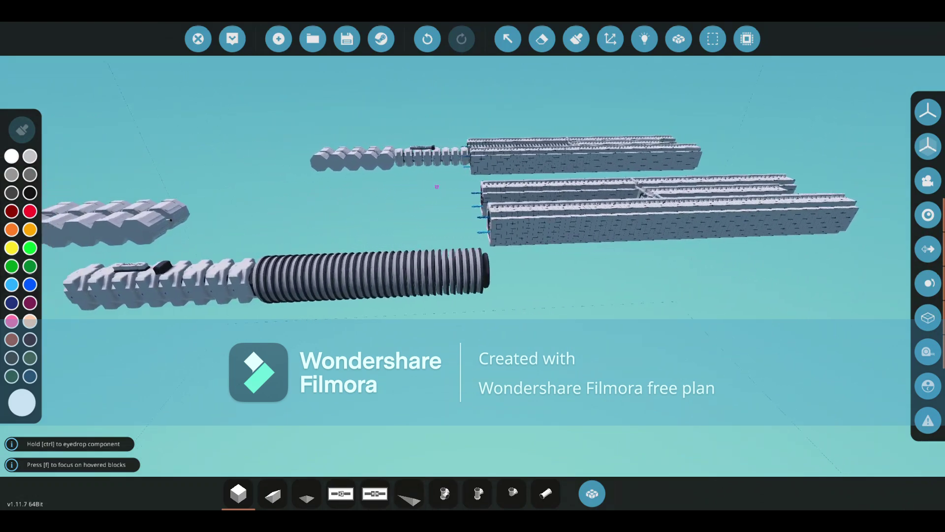
pyautogui.press('w')
pyautogui.press('w')
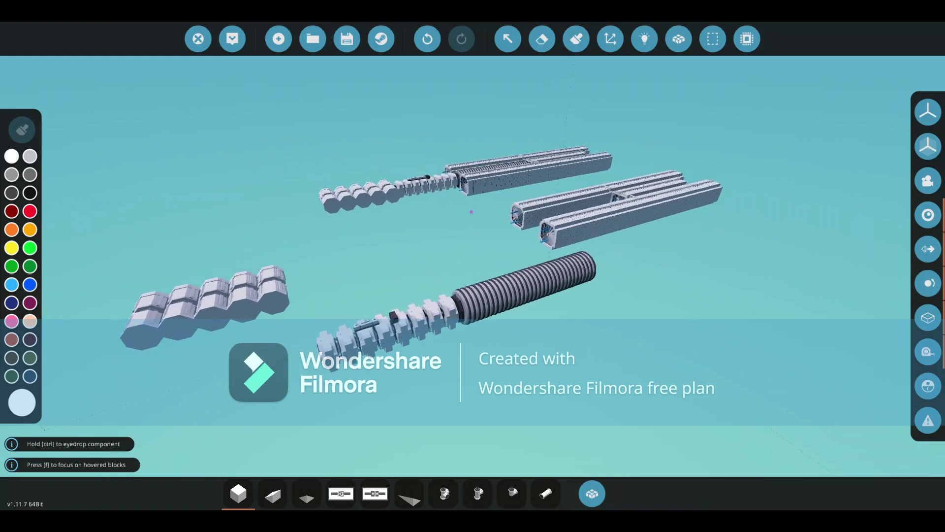
pyautogui.press('a')
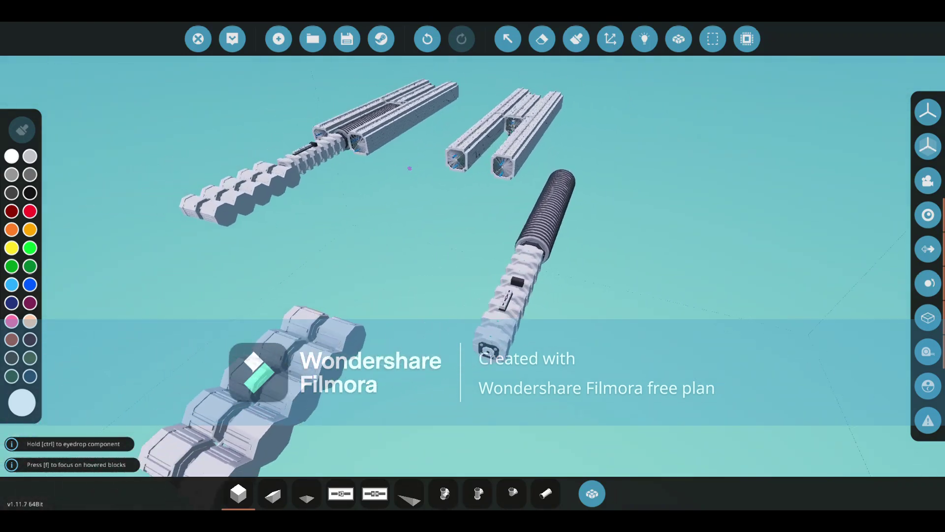
pyautogui.press('a')
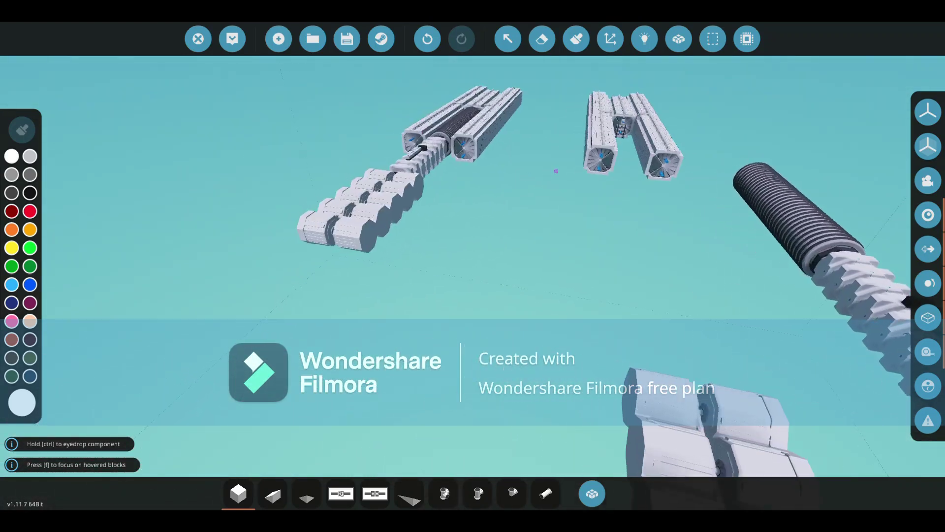
pyautogui.press('d')
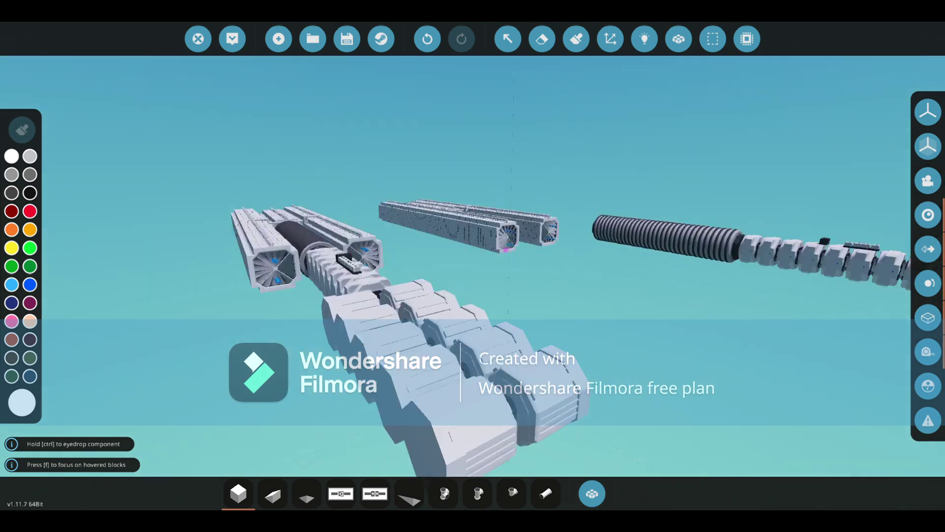
pyautogui.press('s')
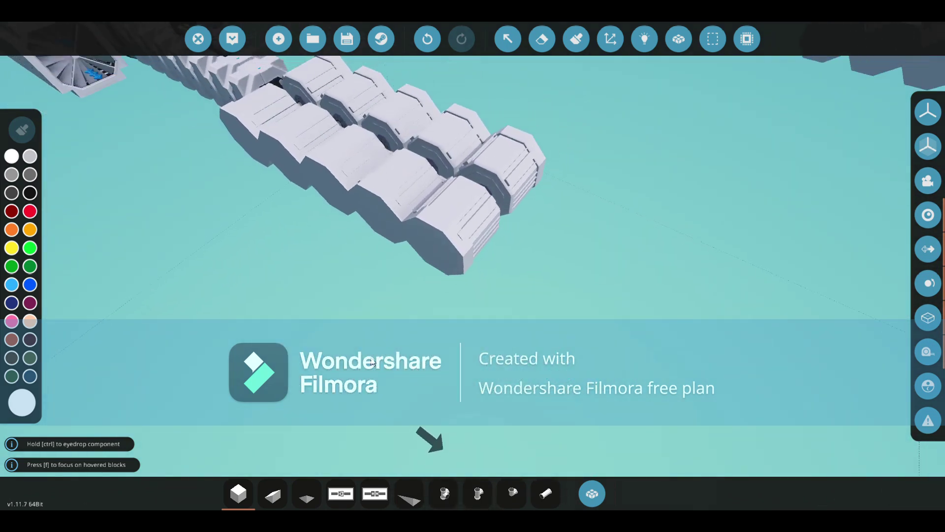
pyautogui.press('s')
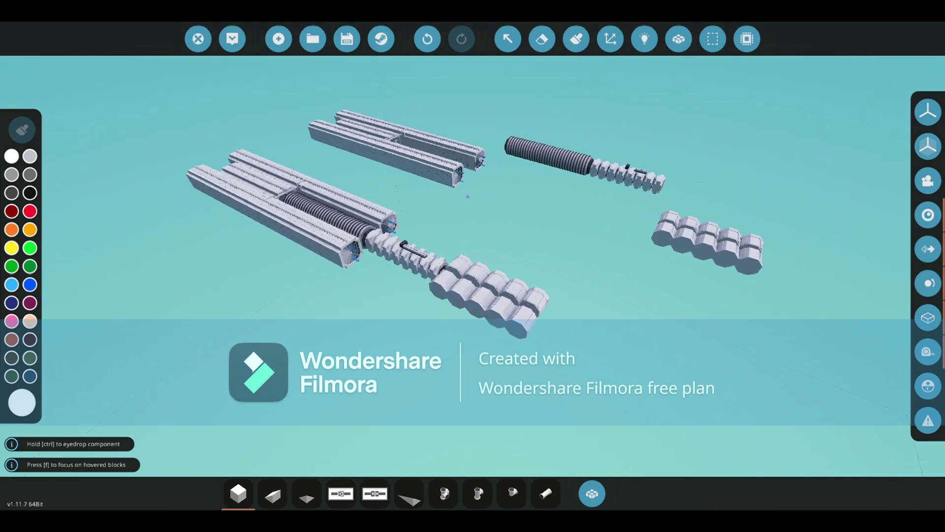
# - Inspect where the assembled machine's segmented section meets the housing and the octagonal units
pyautogui.press('d')
pyautogui.press('Left')
pyautogui.click(333, 286)
pyautogui.press('Escape')
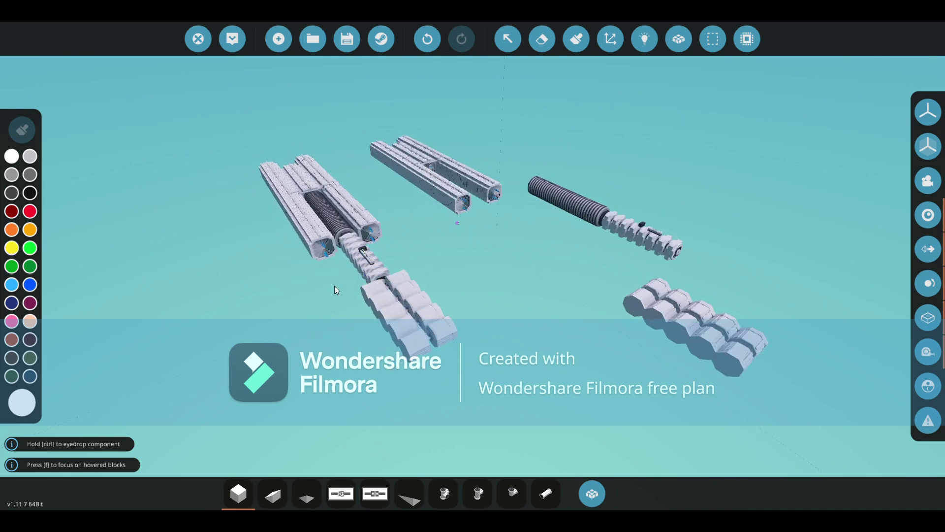
pyautogui.press('w')
pyautogui.press('w')
pyautogui.click(328, 313)
pyautogui.press('d')
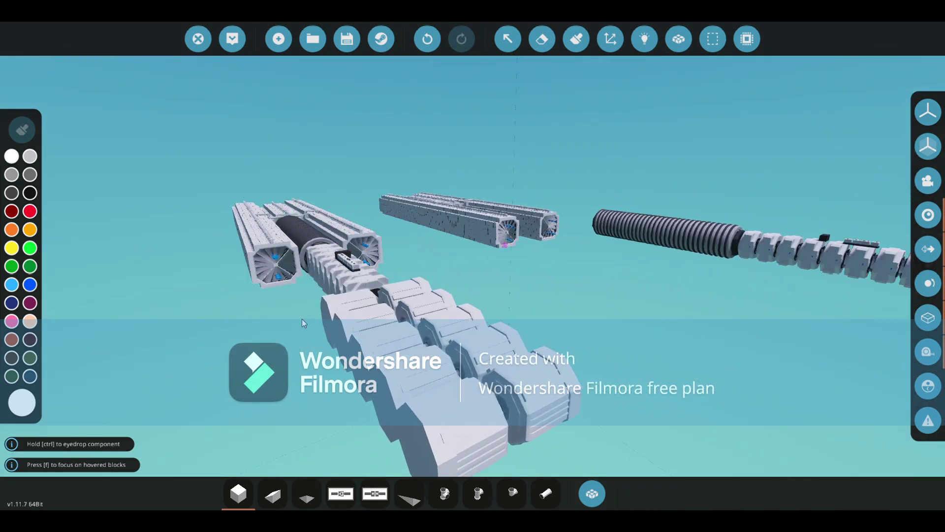
pyautogui.click(297, 254)
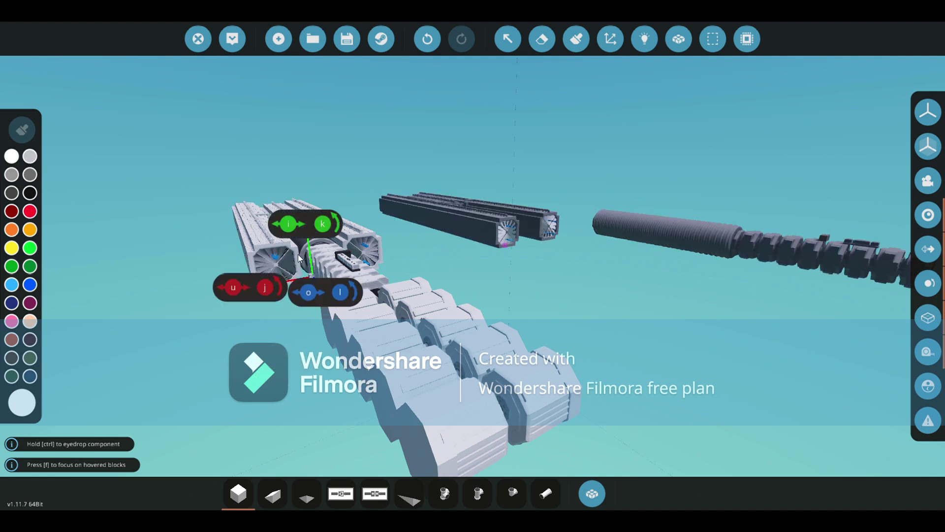
pyautogui.click(323, 341)
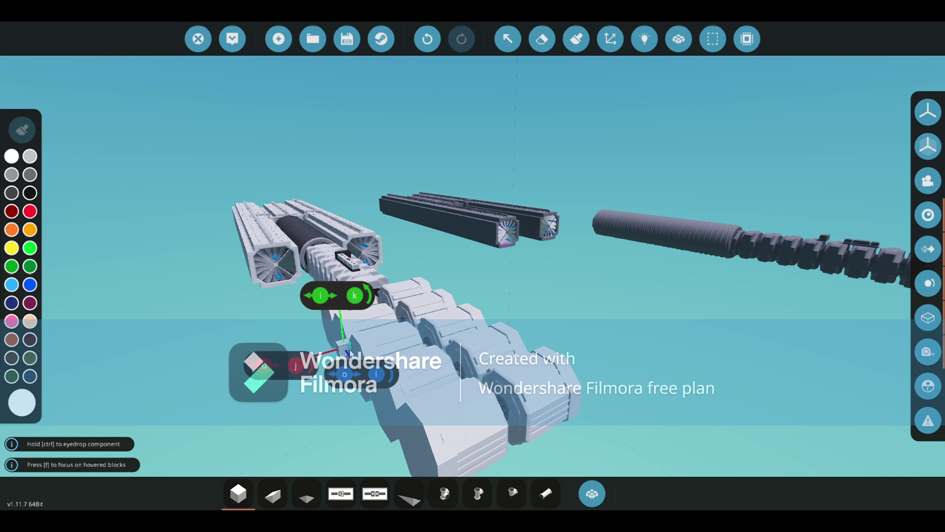
pyautogui.press('a')
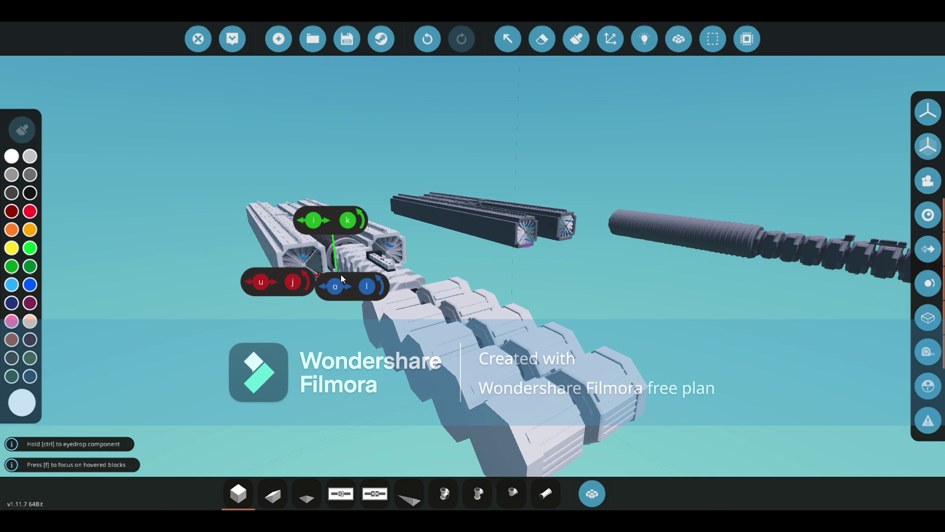
pyautogui.click(340, 274)
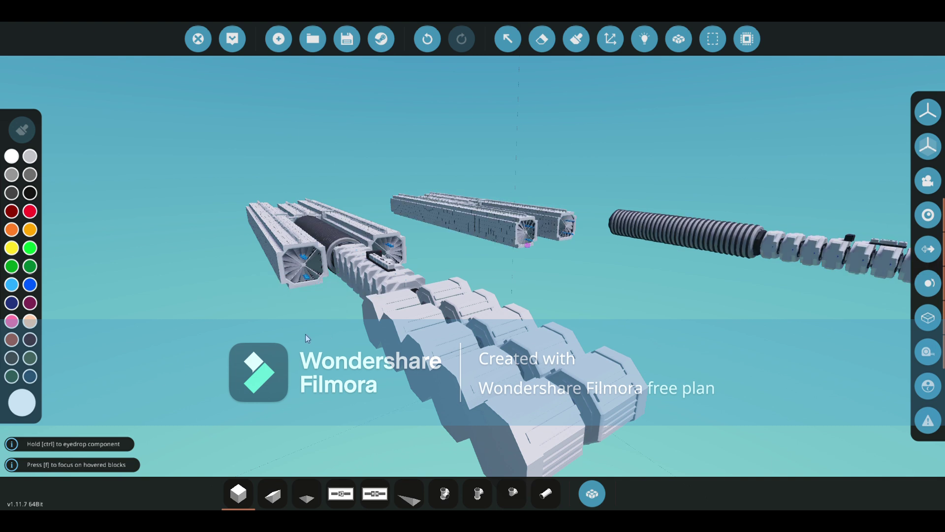
# - Compare the assembled machine with the separated sections from above and from the housings' rear ends
pyautogui.moveTo(306, 334); pyautogui.dragTo(389, 380)
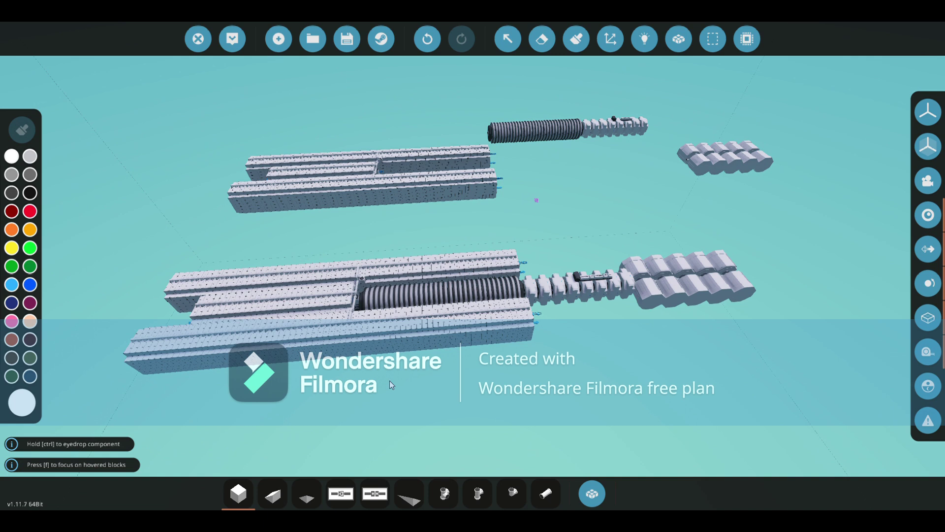
pyautogui.press('a')
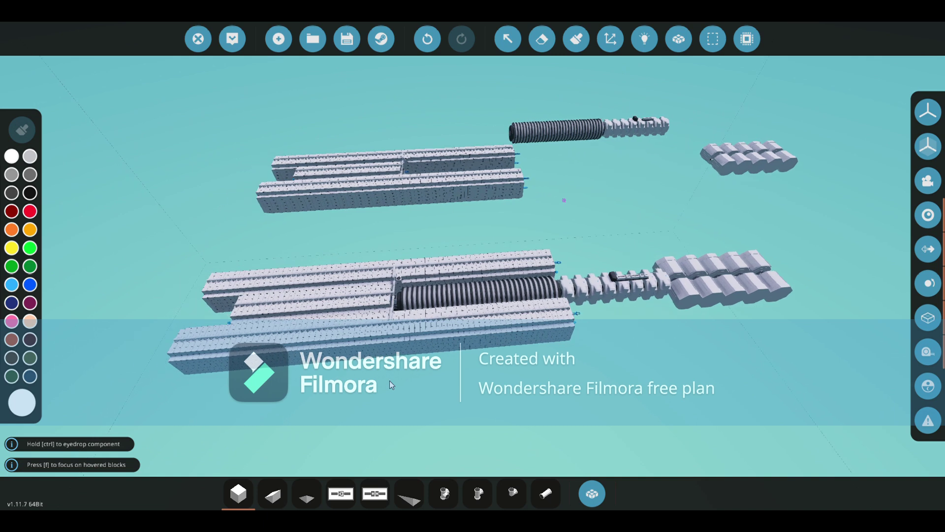
pyautogui.press('e')
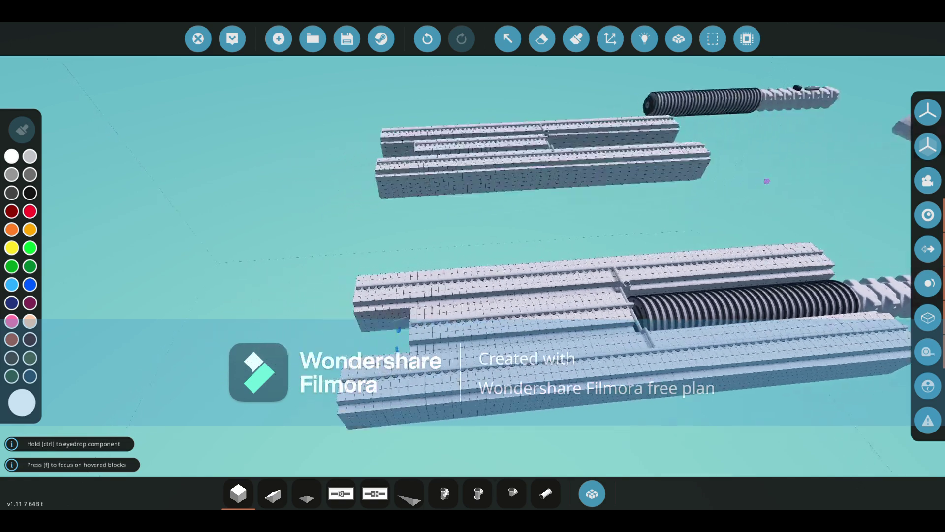
pyautogui.press('s')
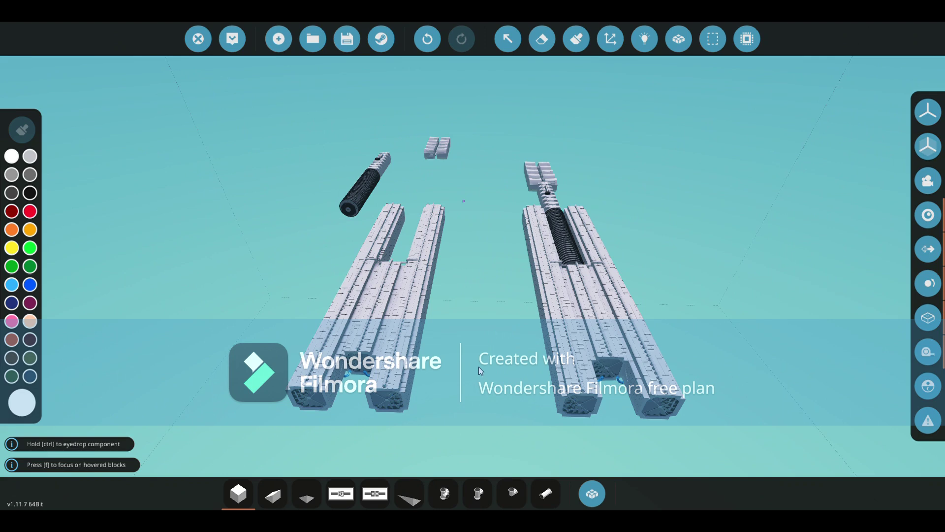
pyautogui.press('d')
pyautogui.press('w')
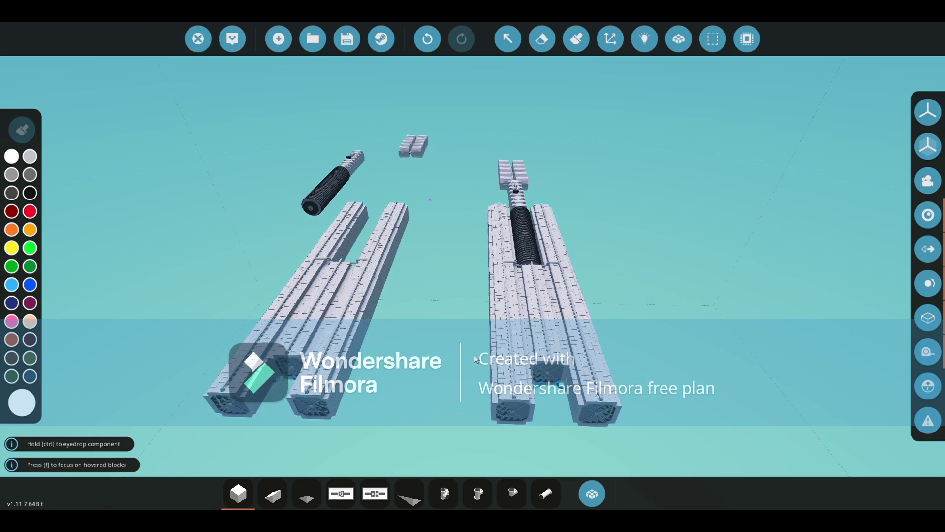
# - Examine the assembled machine from the housing's side along the segmented section to the octagonal units up close
pyautogui.moveTo(477, 353); pyautogui.dragTo(98, 286)
pyautogui.moveTo(571, 364); pyautogui.dragTo(513, 371)
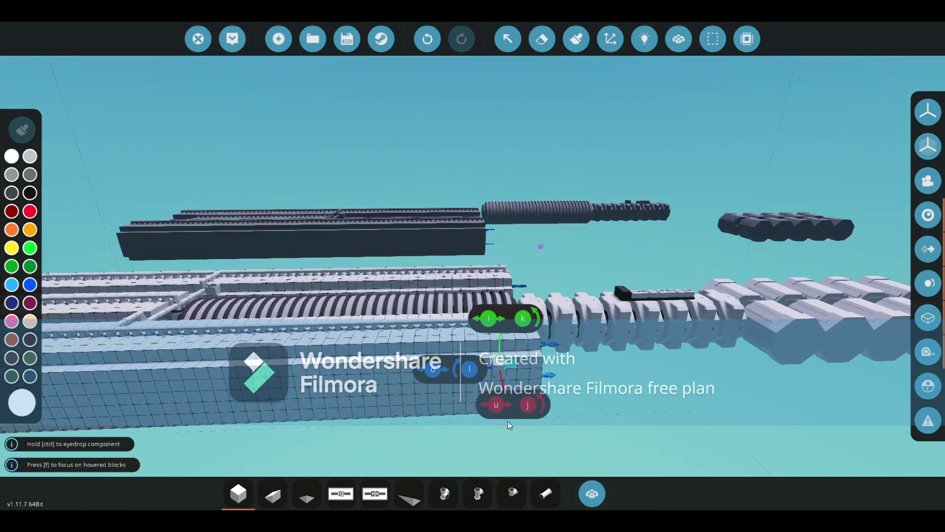
pyautogui.moveTo(507, 424); pyautogui.dragTo(481, 402)
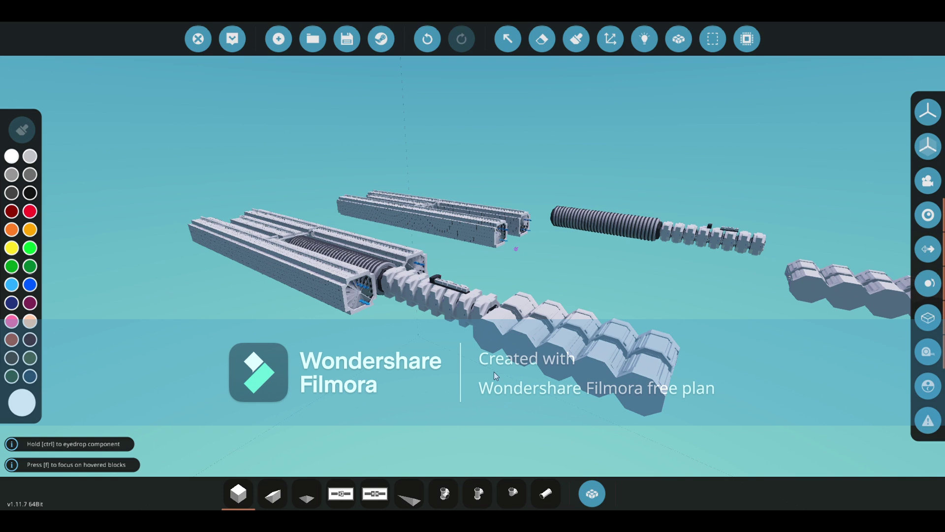
pyautogui.press('w')
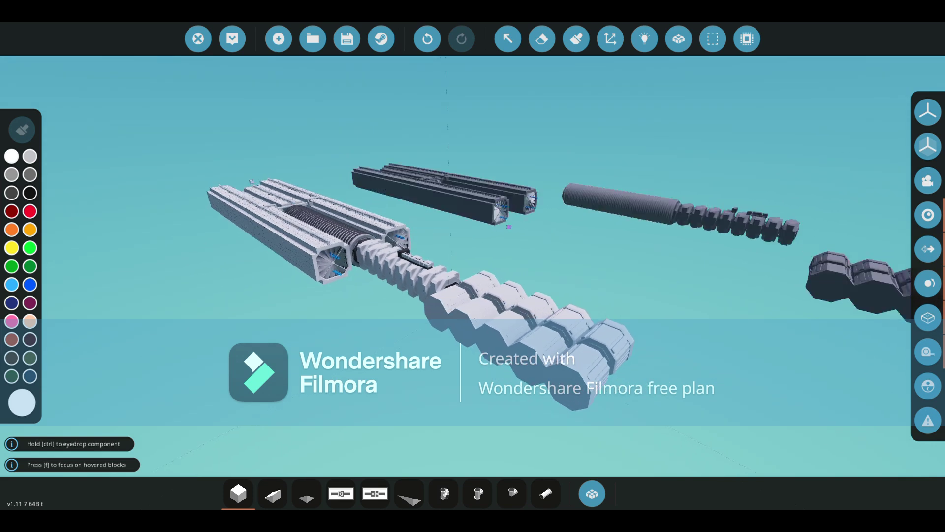
pyautogui.press('a')
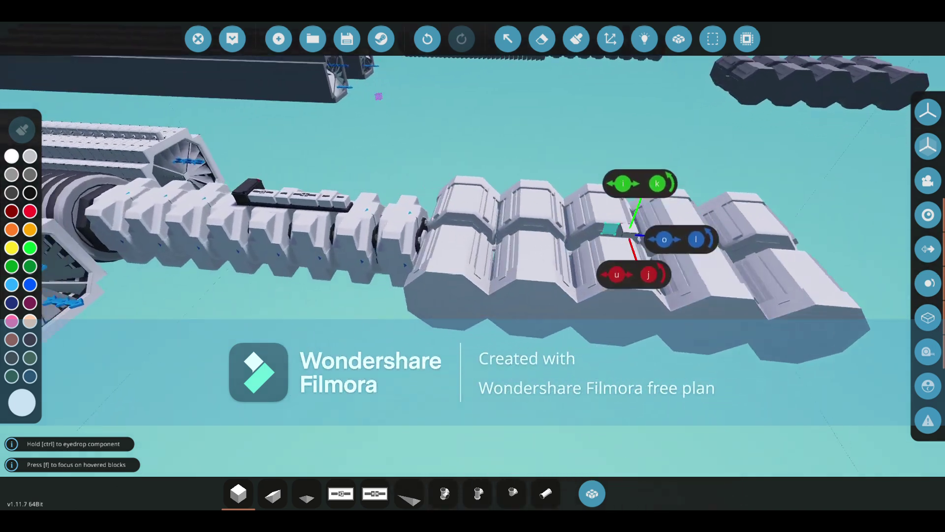
# - Compare the full length of the assembled machine with the separated housing, ribbed cylinder and octagonal units from above and from the side
pyautogui.press('s')
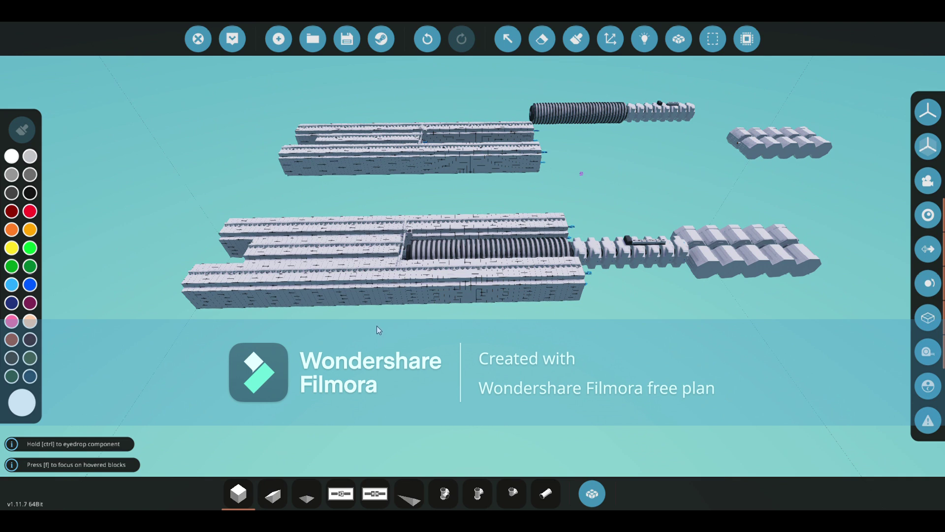
pyautogui.press('d')
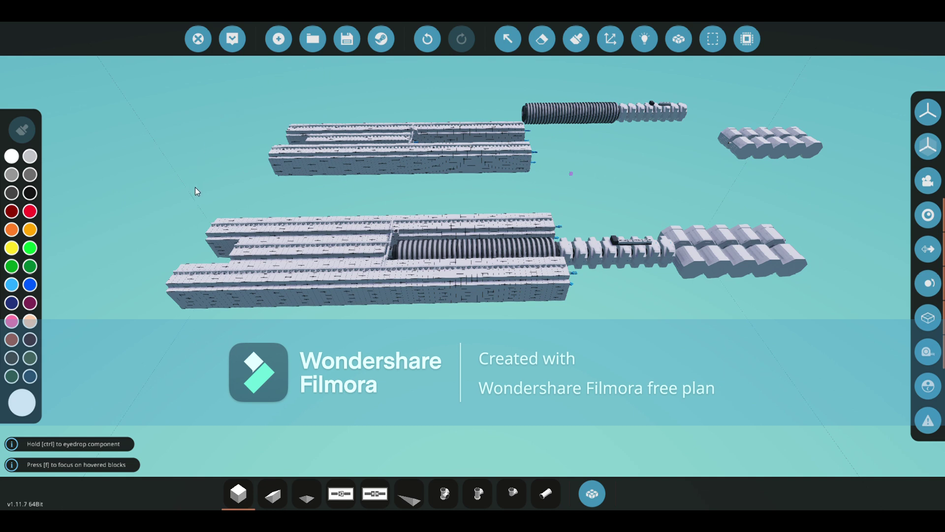
pyautogui.press('w')
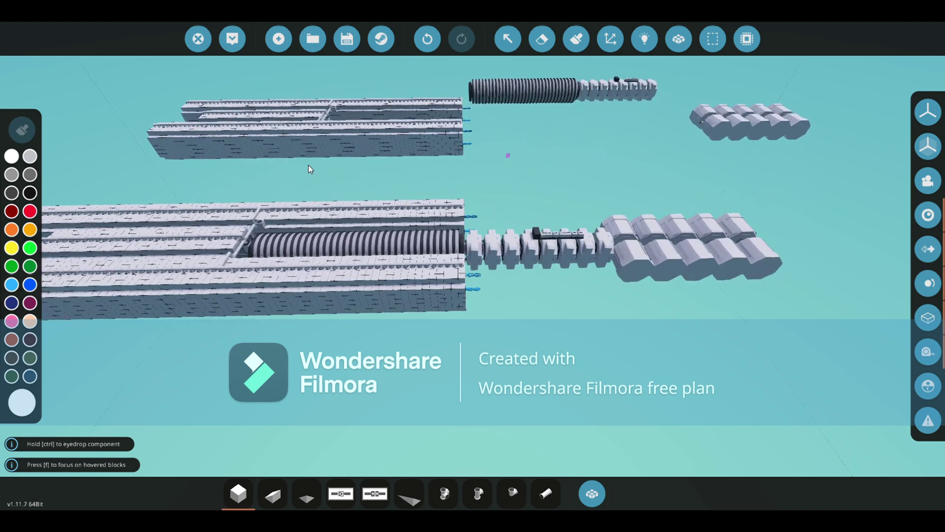
pyautogui.press('s')
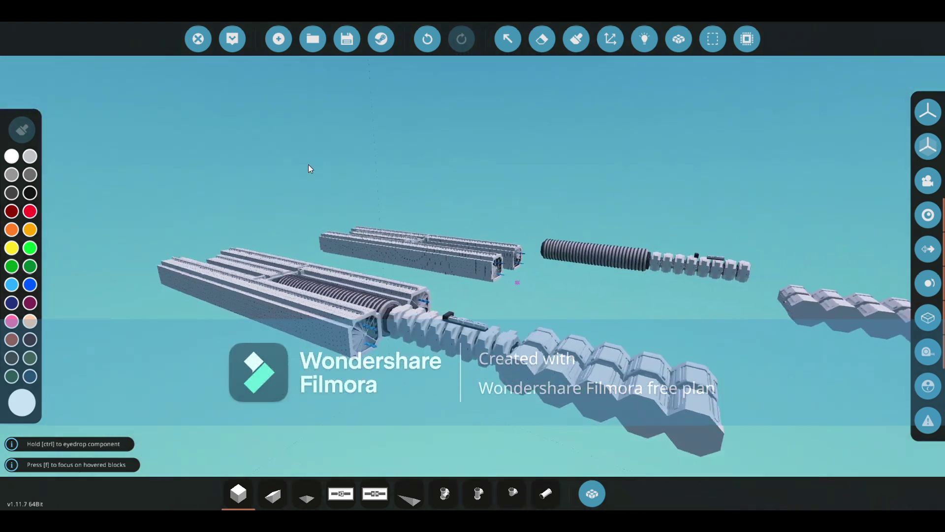
pyautogui.click(305, 281)
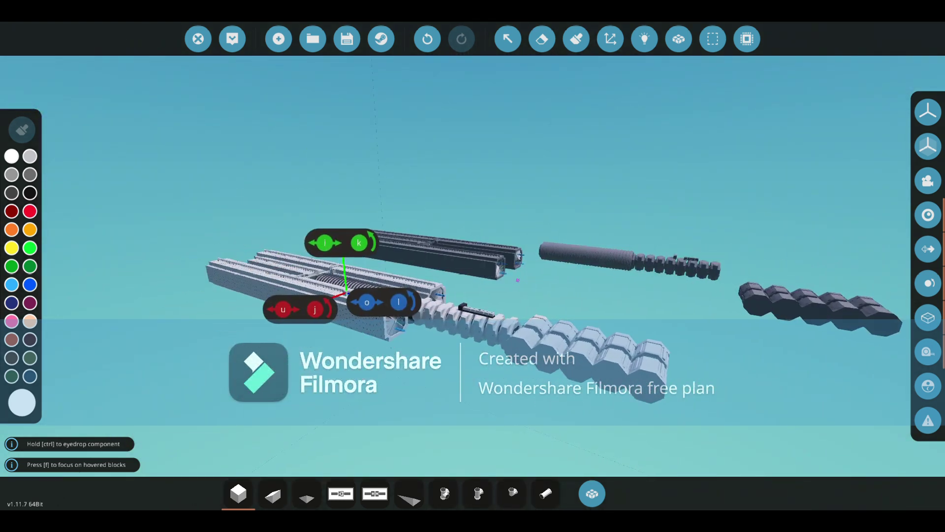
pyautogui.press('f')
pyautogui.press('s')
pyautogui.click(382, 286)
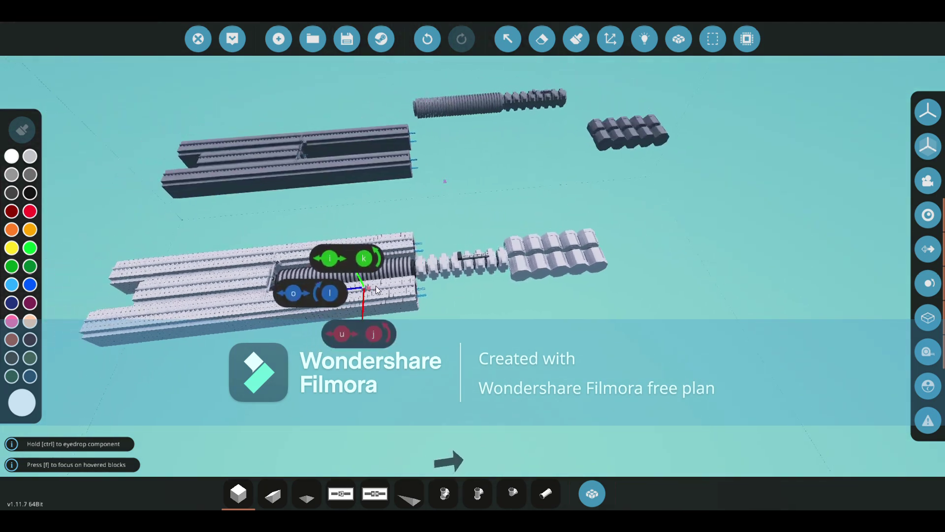
pyautogui.click(502, 286)
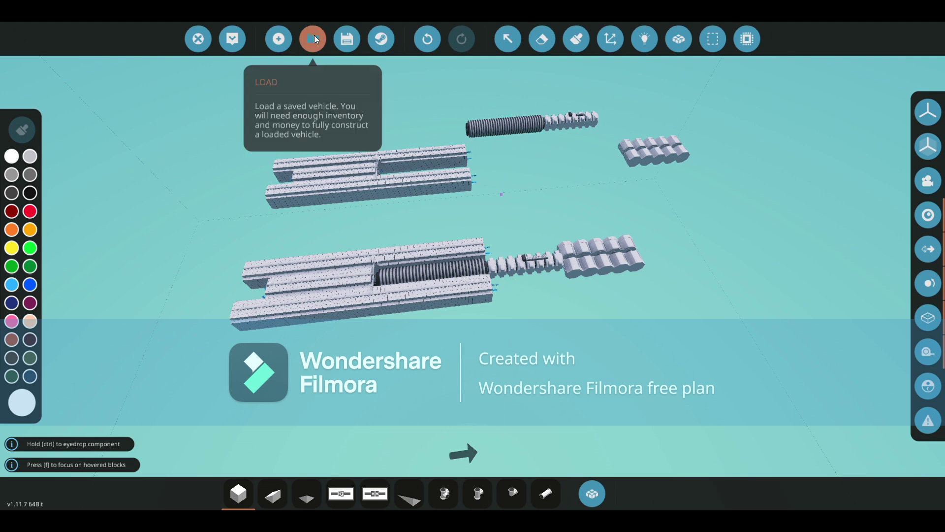
# - Search the saved vehicles for "RMS" and load the RMS VLAY ship
pyautogui.click(322, 55)
pyautogui.click(540, 129)
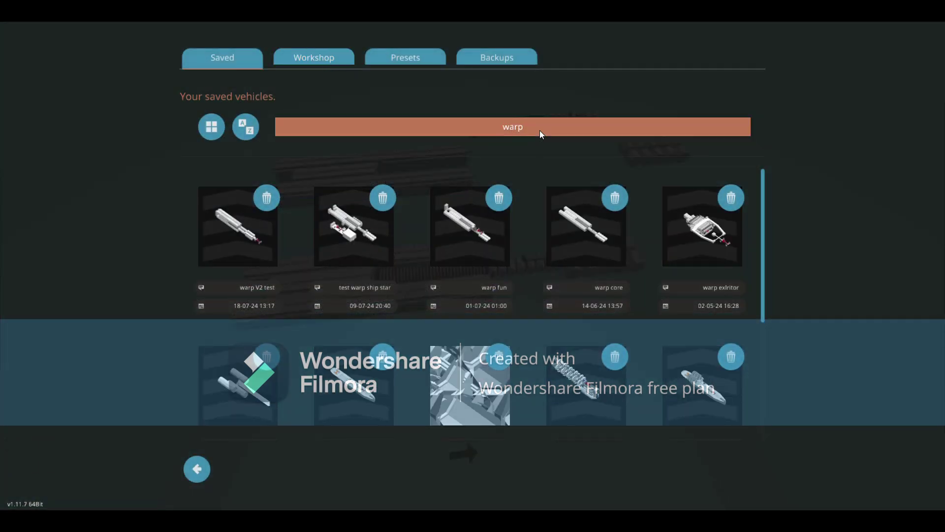
pyautogui.press('BackSpace')
pyautogui.press('BackSpace')
pyautogui.press('BackSpace')
pyautogui.press('BackSpace')
pyautogui.write('RMS')
pyautogui.click(479, 248)
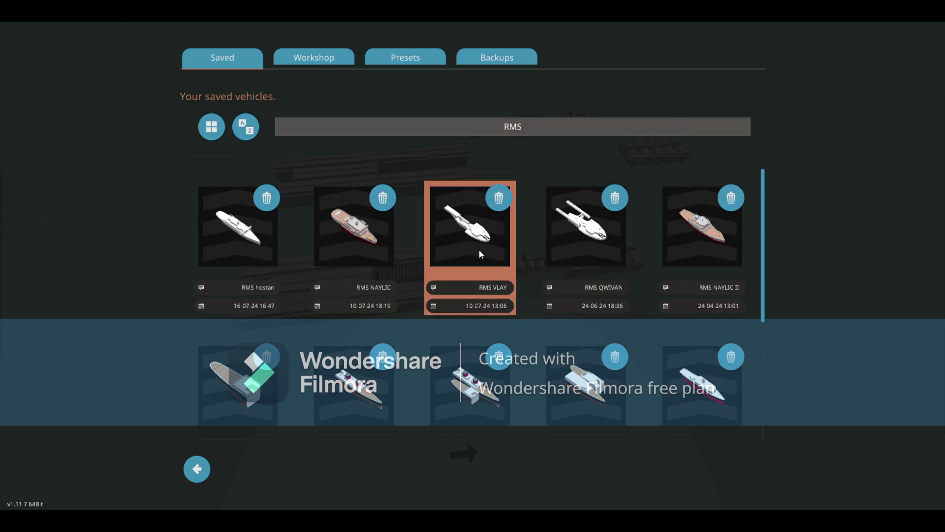
pyautogui.click(480, 252)
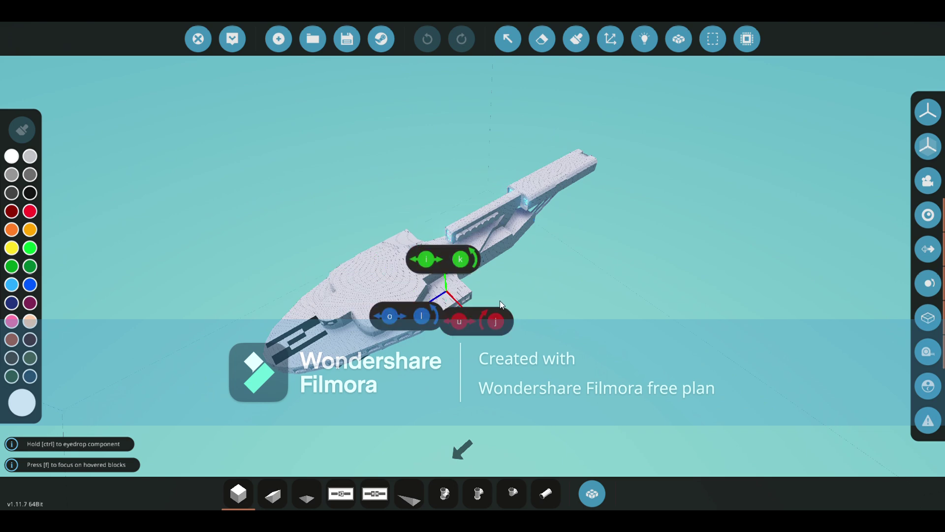
# - Examine the ship's raised rear engine section and its connection to the hull from above, below and the side
pyautogui.scroll(2, 490, 204)
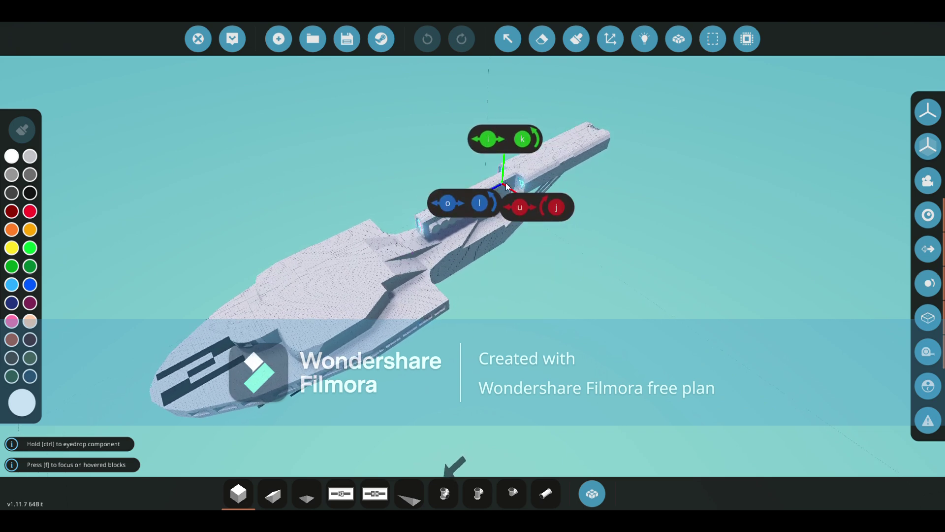
pyautogui.scroll(5, 458, 234)
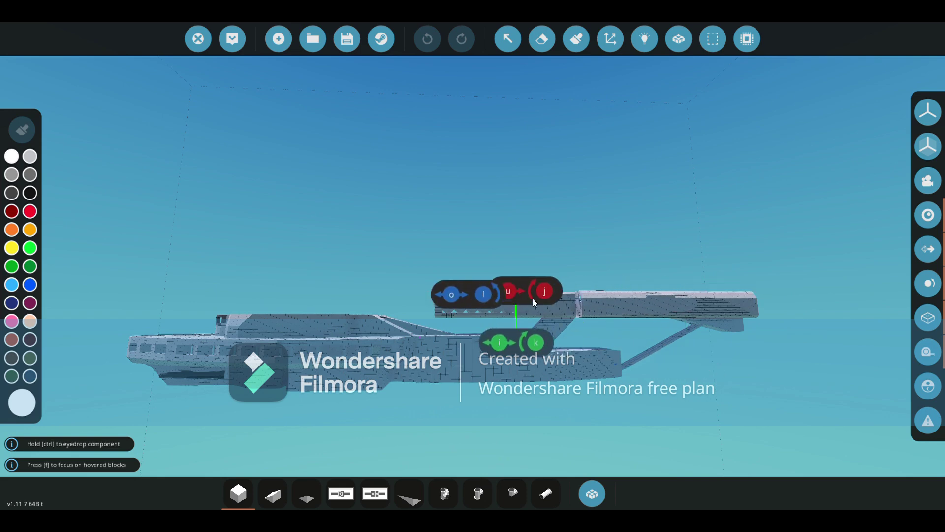
pyautogui.scroll(4, 582, 305)
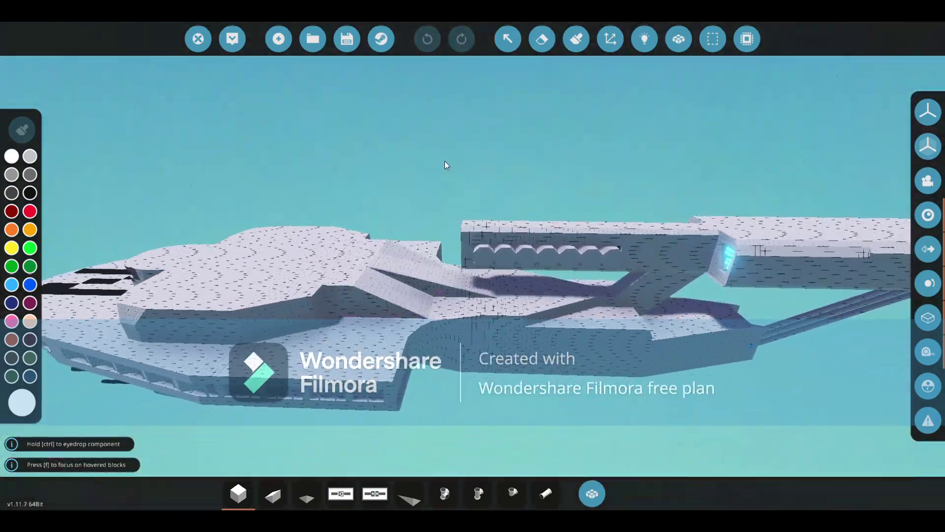
# - Clear the saved-vehicle search and load the autosave vehicle
pyautogui.click(313, 39)
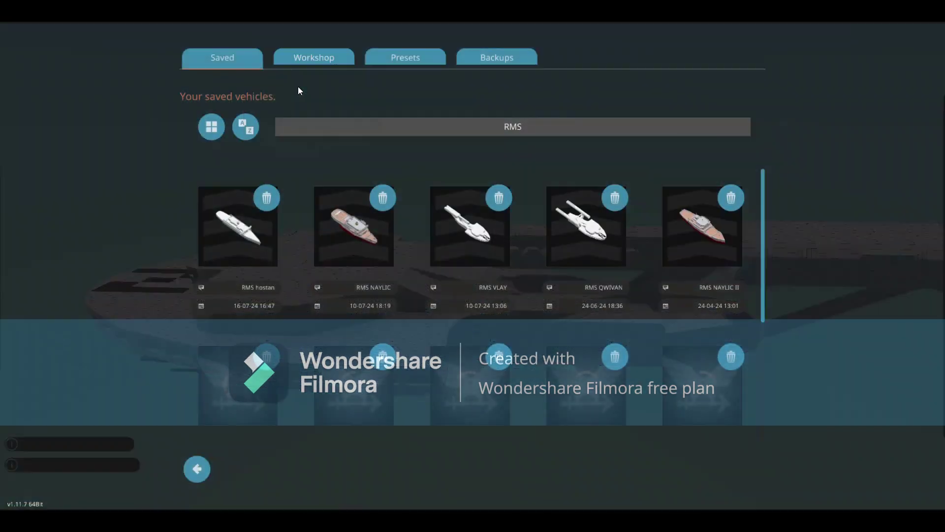
pyautogui.press('BackSpace')
pyautogui.press('BackSpace')
pyautogui.press('BackSpace')
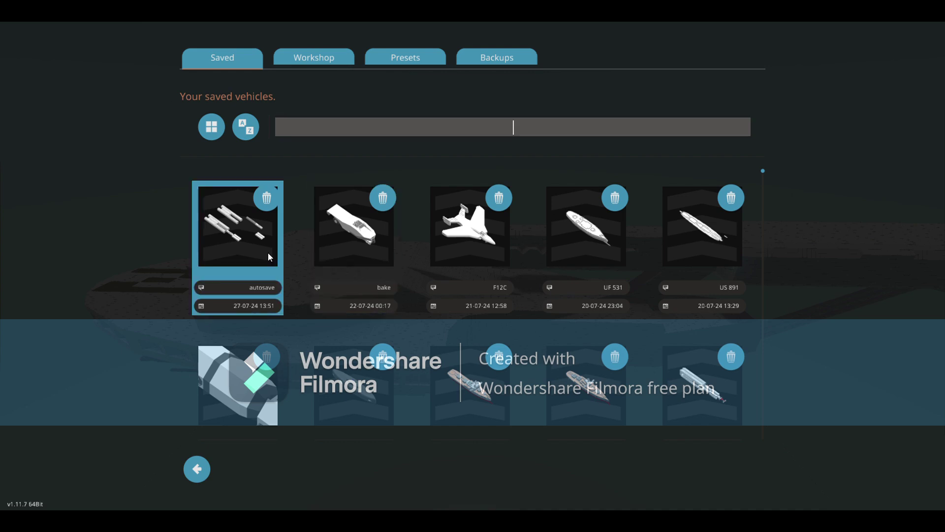
pyautogui.click(268, 253)
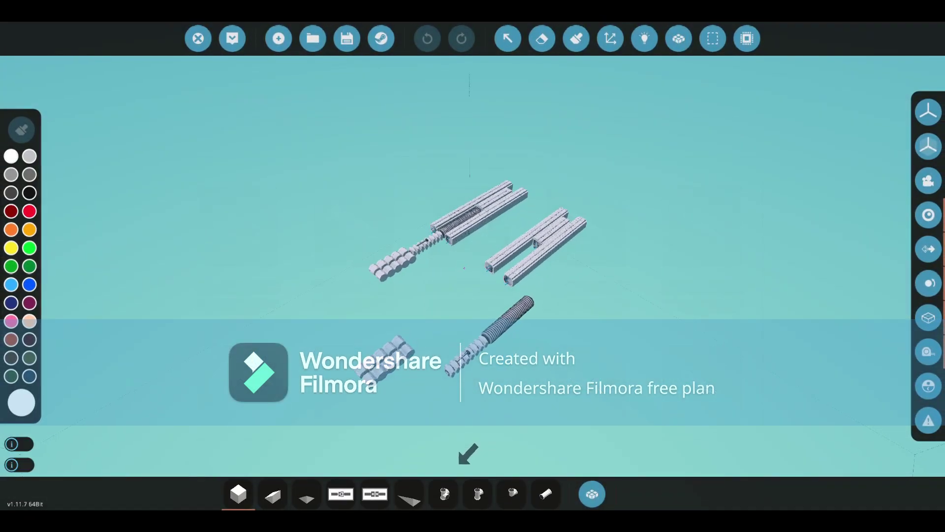
# - Examine the separated octagonal units, ribbed cylinder and twin housing, and compare them with the assembled machine
pyautogui.press('w')
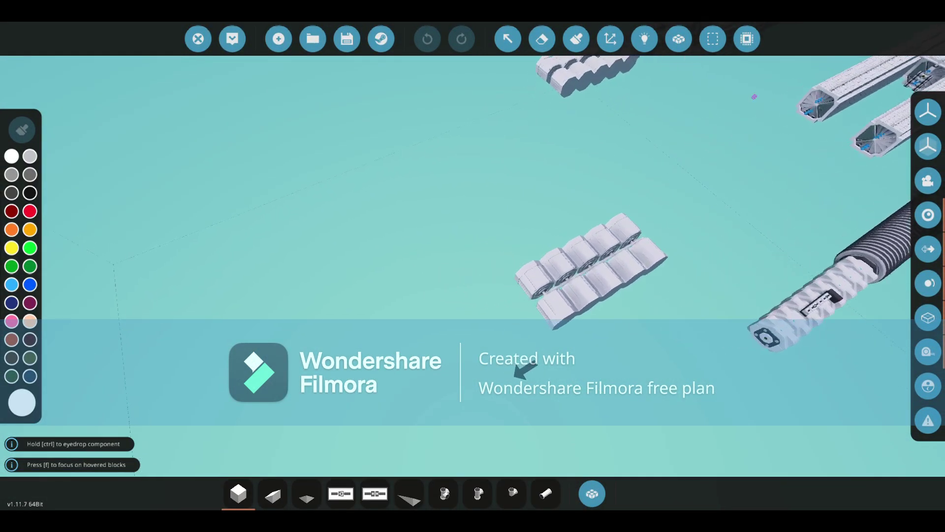
pyautogui.press('Left')
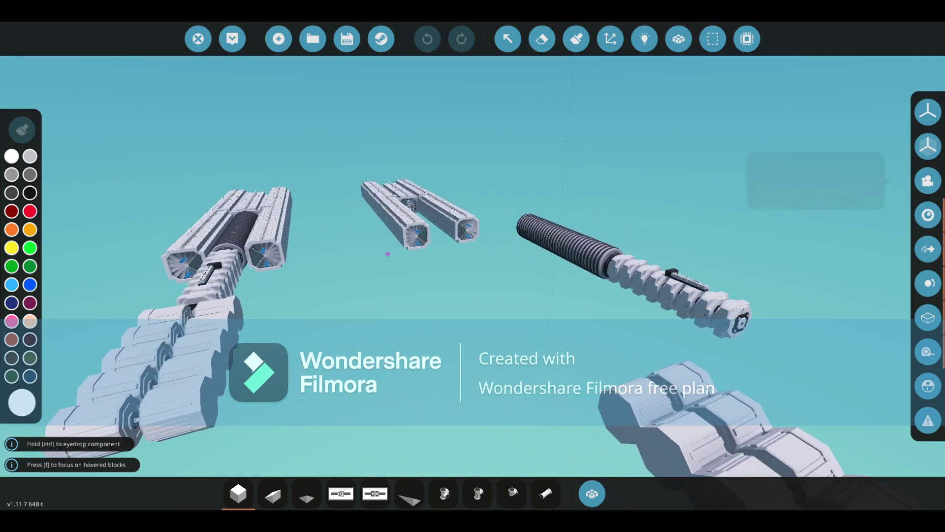
pyautogui.press('d')
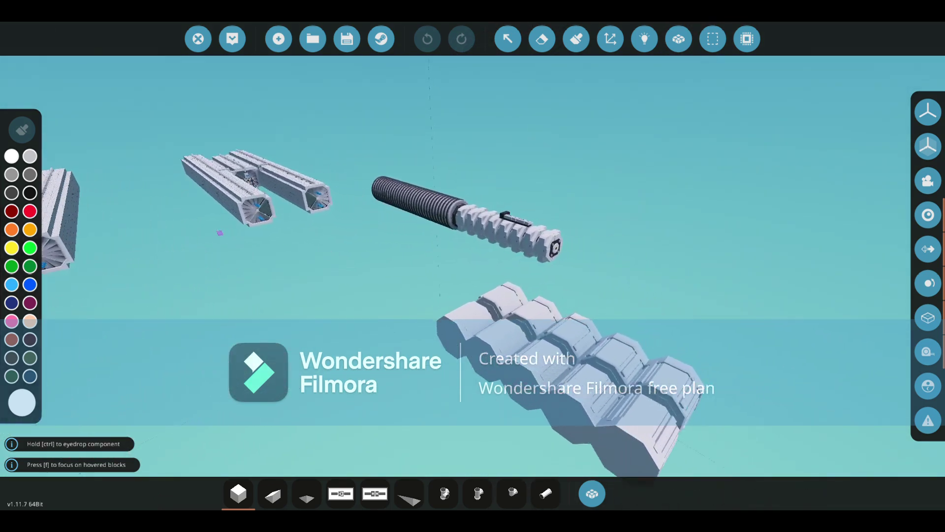
pyautogui.press('f')
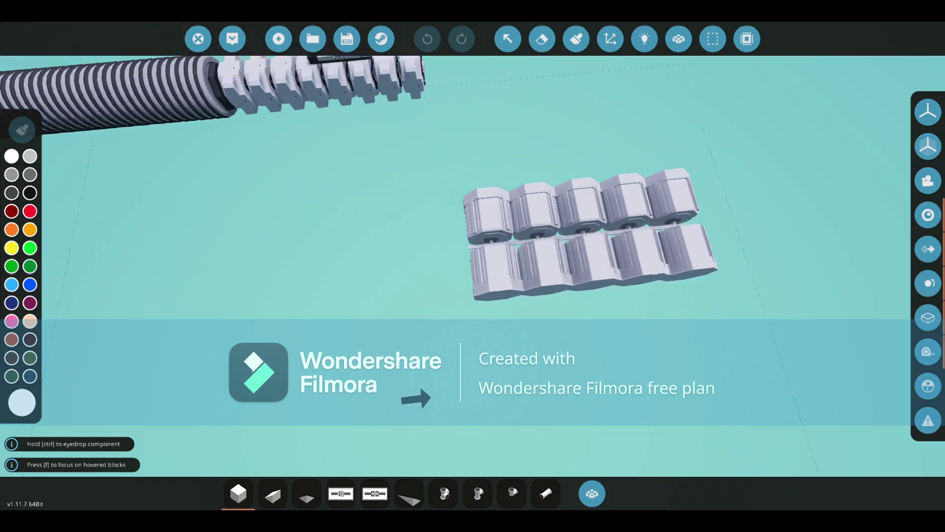
pyautogui.press('a')
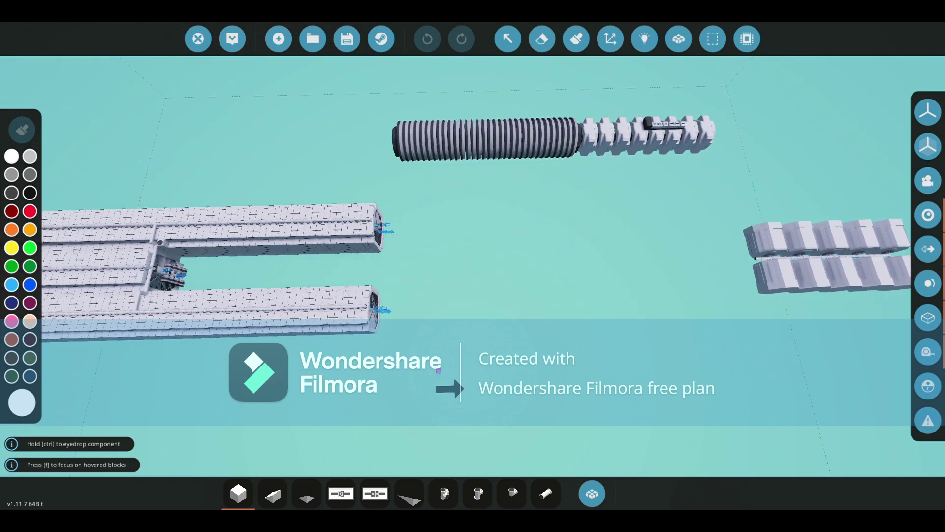
pyautogui.press('s')
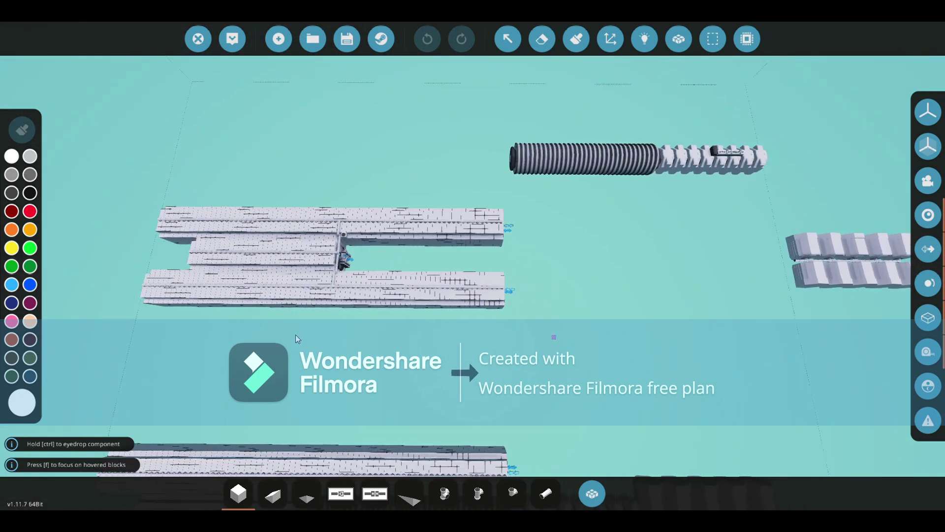
pyautogui.press('d')
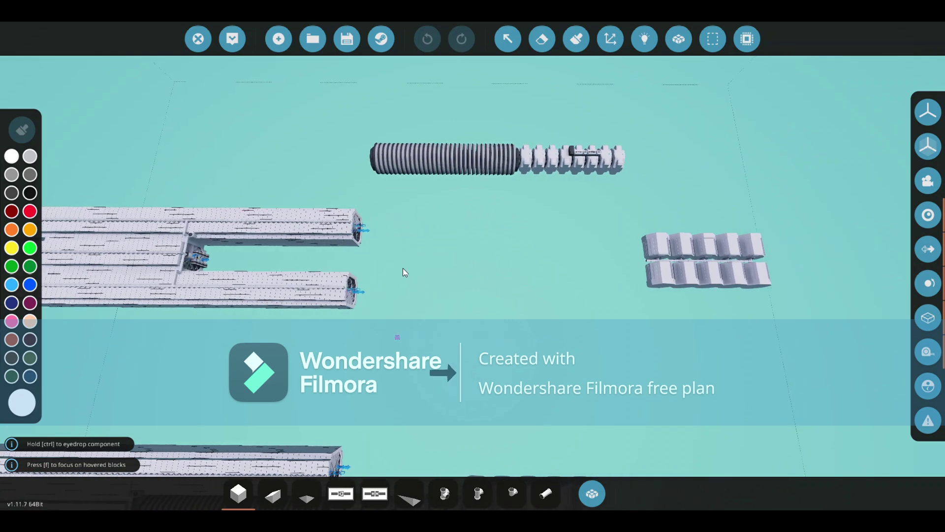
pyautogui.moveTo(403, 268); pyautogui.dragTo(479, 289)
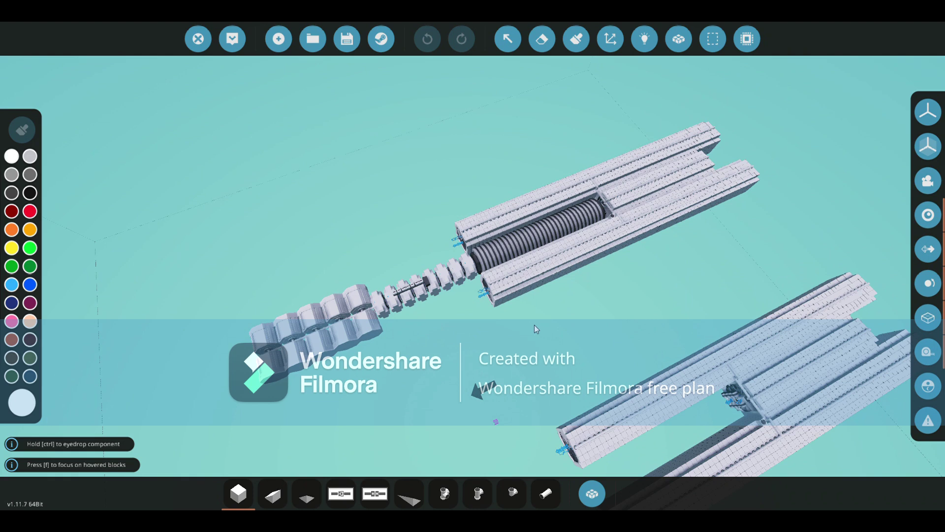
pyautogui.moveTo(534, 325); pyautogui.dragTo(457, 323)
# - Inspect the separated segmented section and its top-mounted components up close, and compare all sections with the assembled machine
pyautogui.press('w')
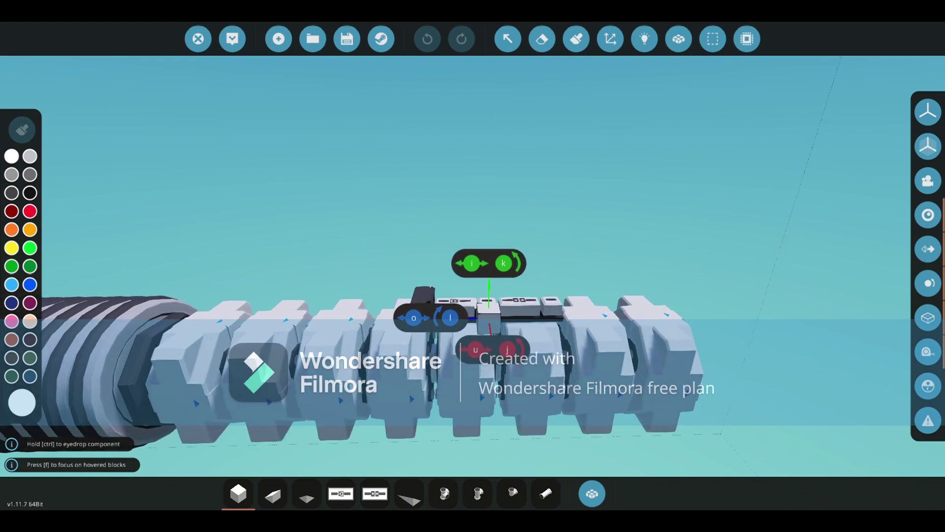
pyautogui.press('s')
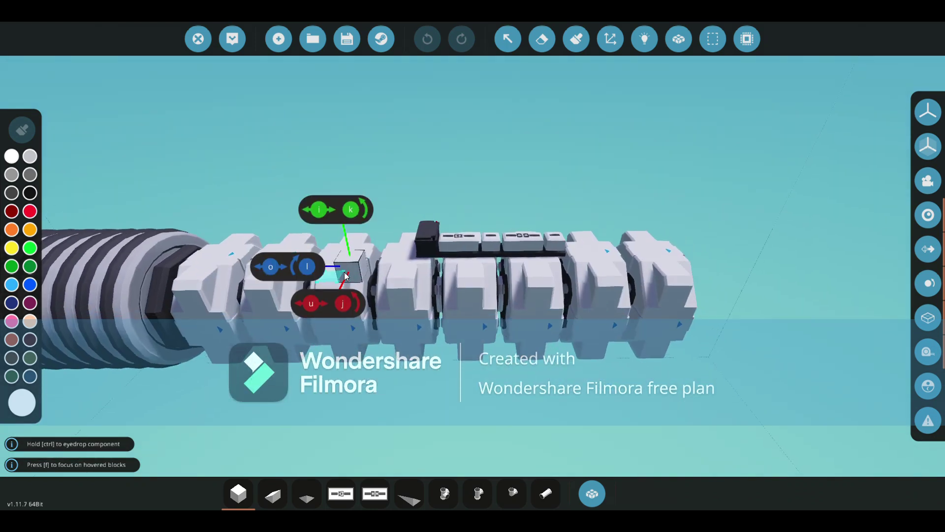
pyautogui.press('s')
pyautogui.moveTo(344, 271); pyautogui.dragTo(344, 272)
pyautogui.press('s')
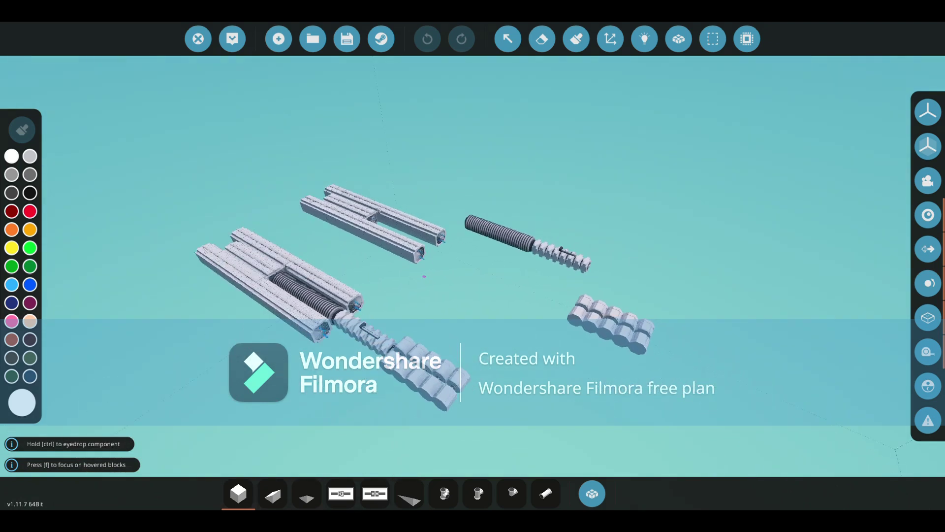
pyautogui.press('s')
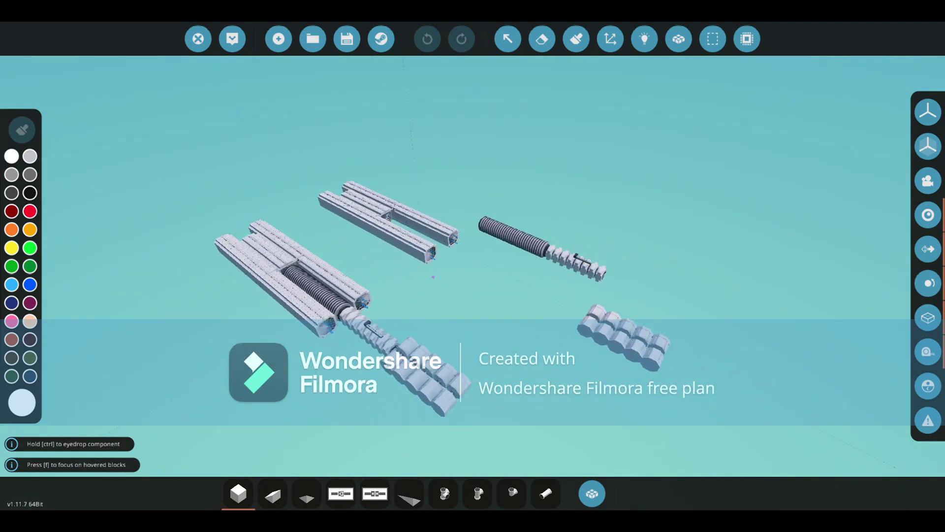
pyautogui.press('d')
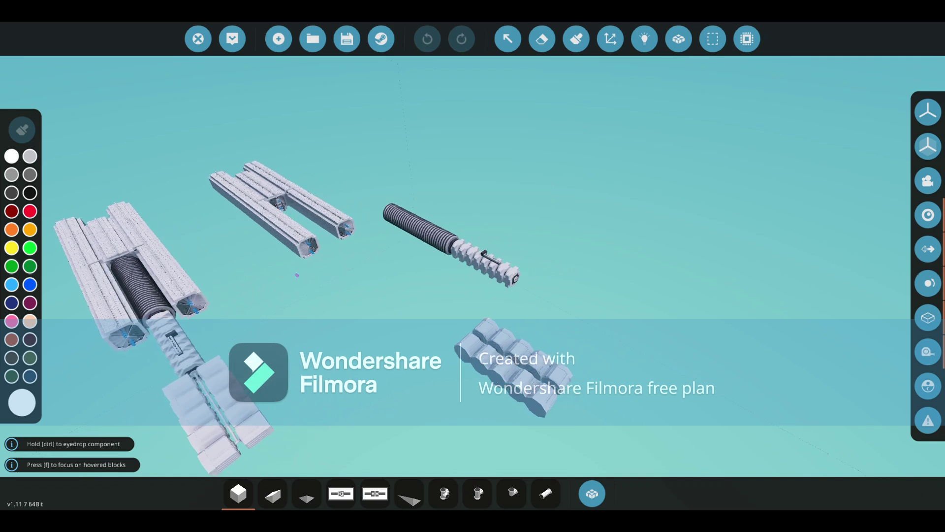